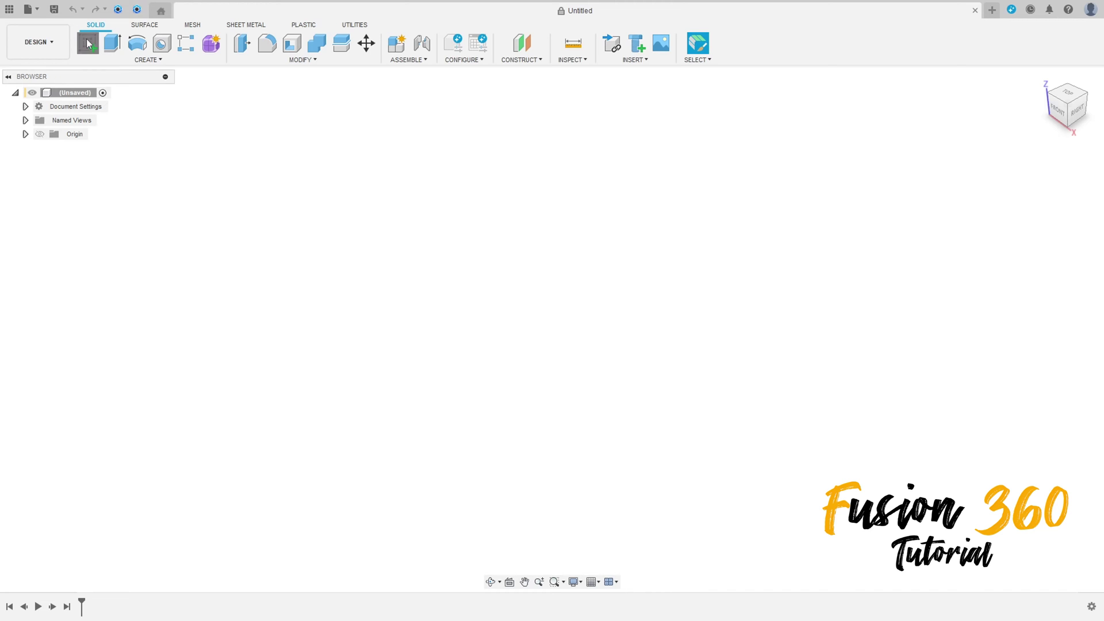
Step: Start a sketch on the top plane and draw a Ø33 circle centred on the origin
left_click(616, 329)
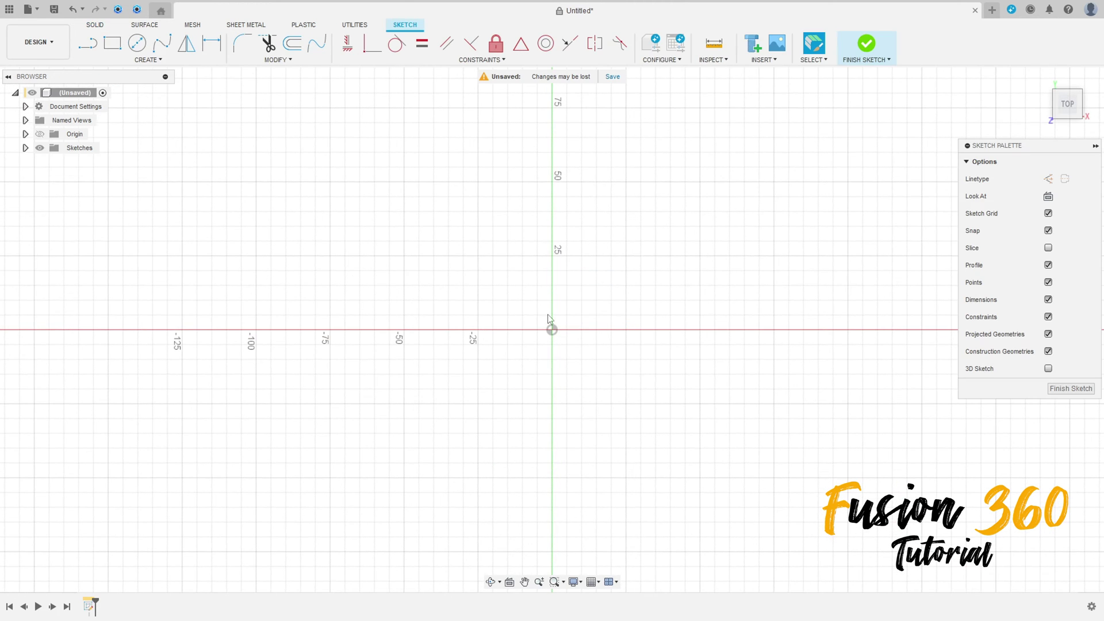
left_click(137, 43)
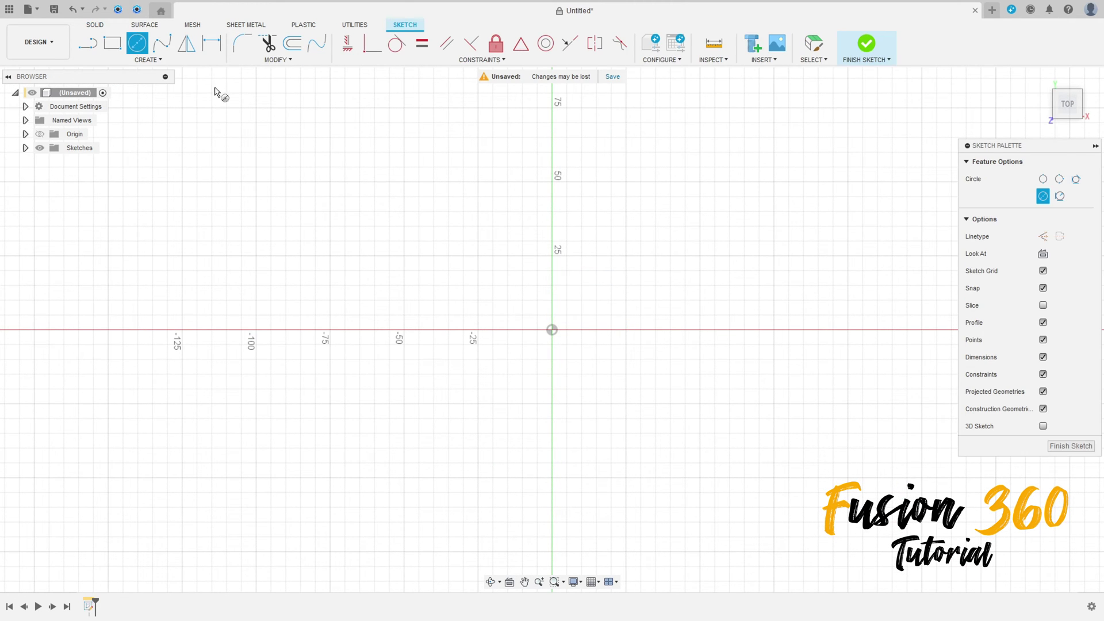
left_click(552, 329)
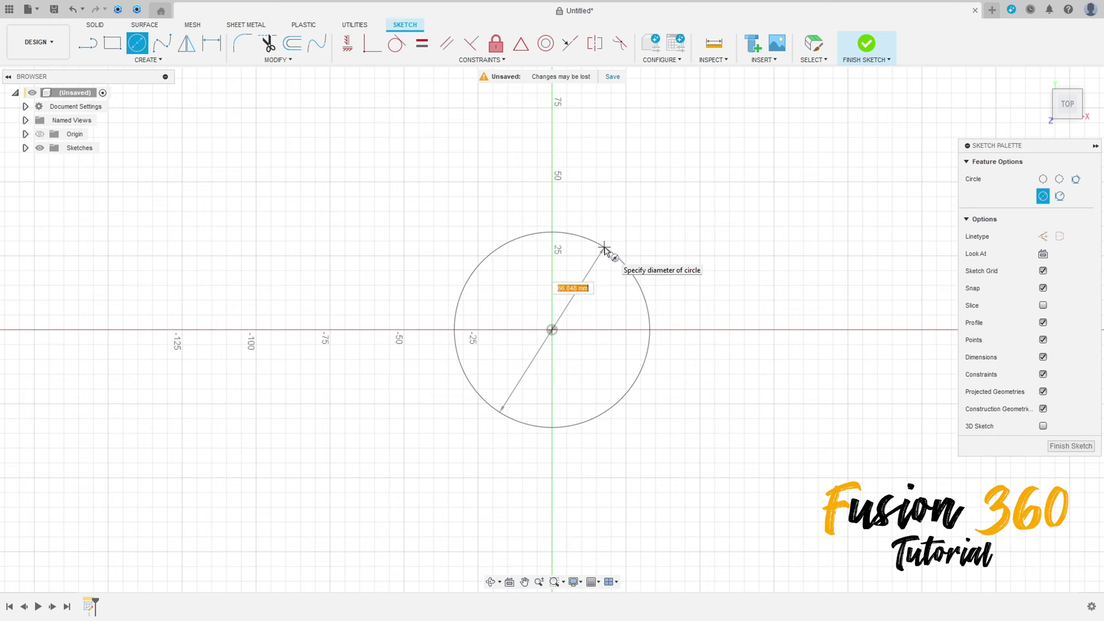
type("33")
key("Return")
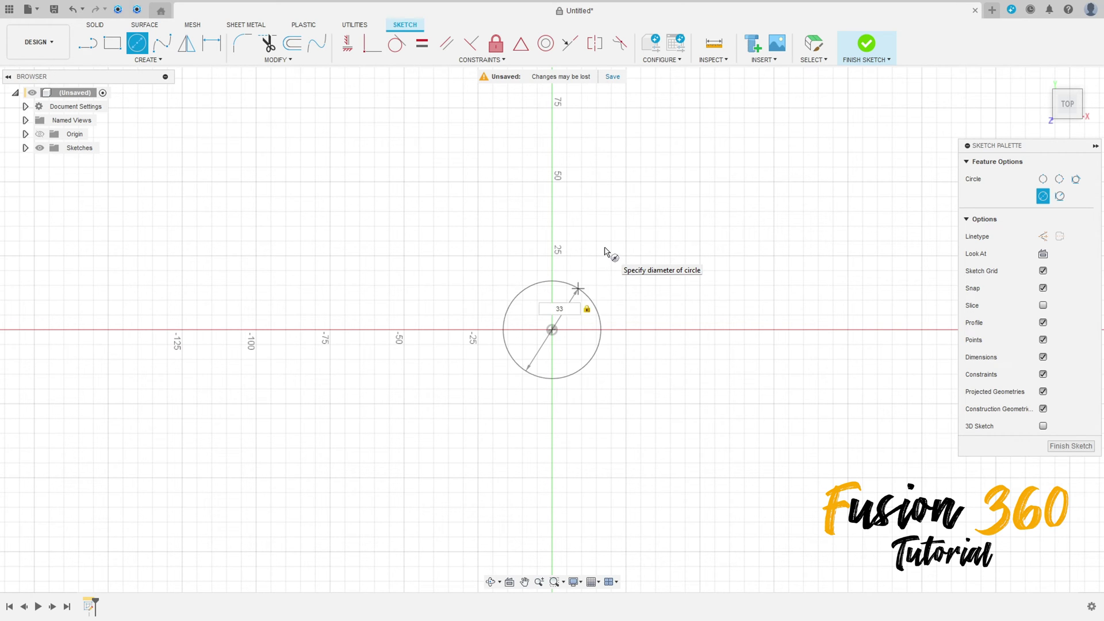
scroll(564, 299, "up", 5)
Step: Add a concentric Ø40 circle and move both diameter dimensions clear of the circles
left_click(534, 380)
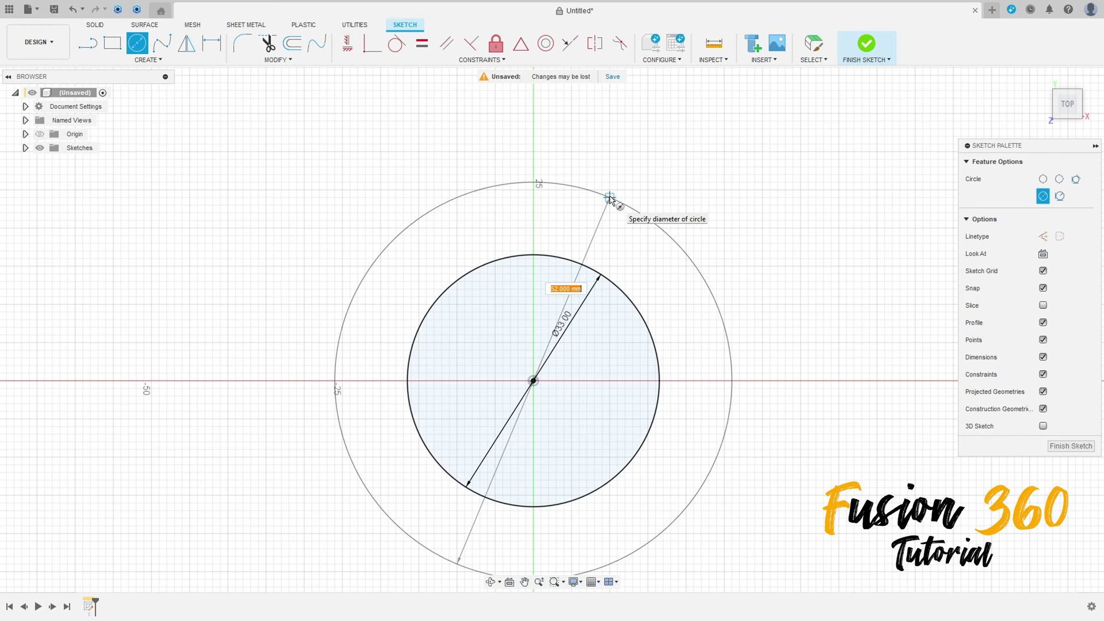
type("40")
key("Return")
key("Escape")
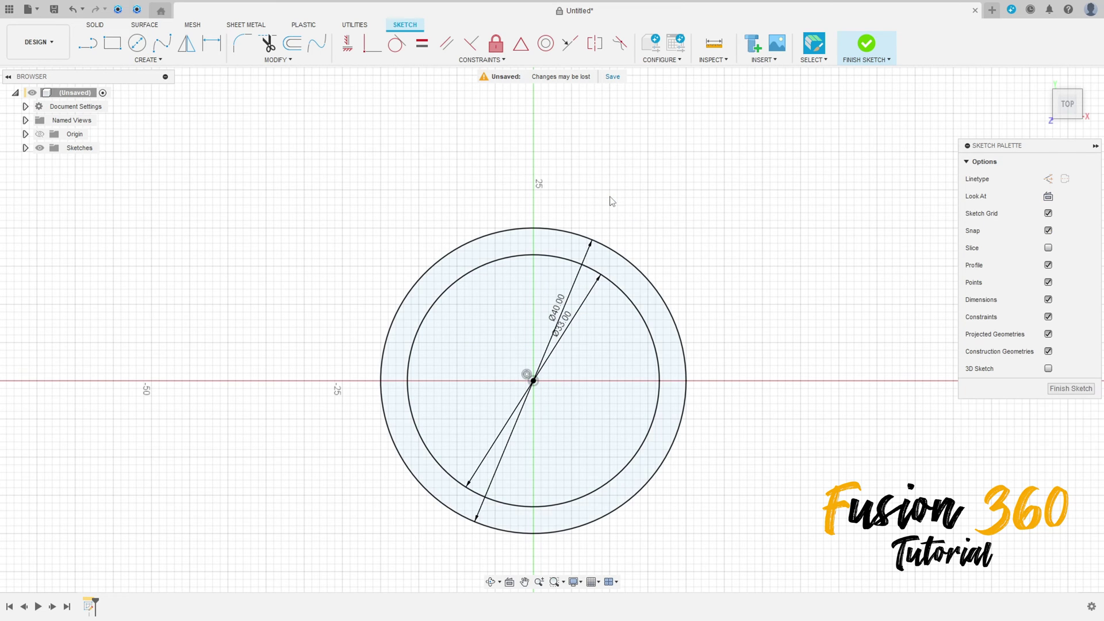
scroll(529, 273, "up", 1)
left_click_drag(564, 289, 661, 251)
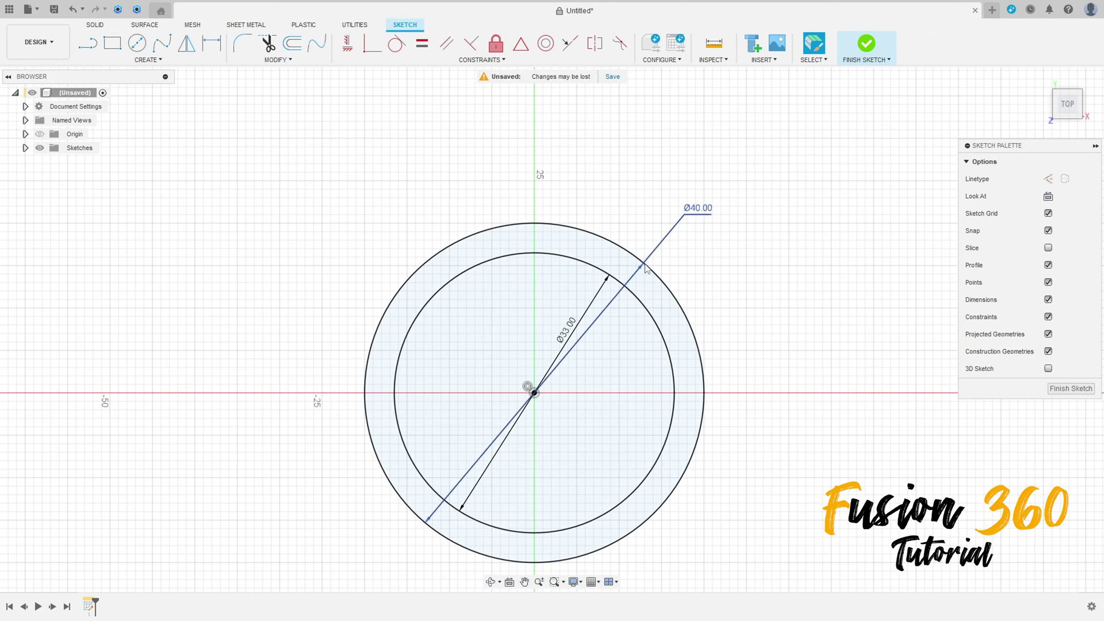
left_click_drag(576, 324, 627, 367)
key("l")
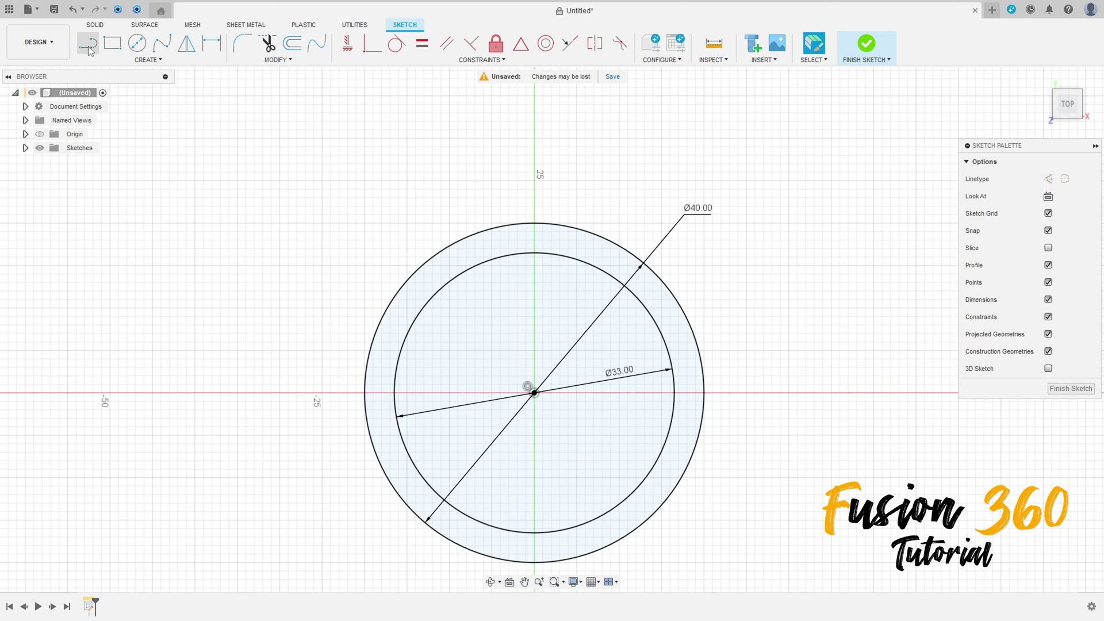
Step: Draw a construction line from the origin left along the X axis
left_click(534, 393)
left_click(170, 393)
key("Escape")
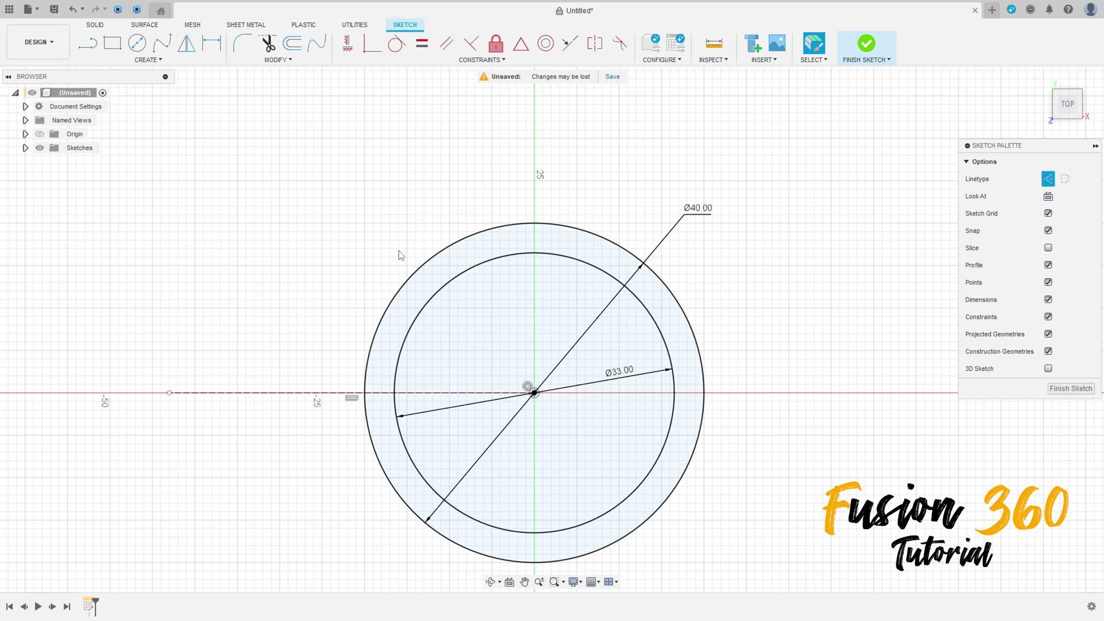
Step: Draw the tab outline as normal lines: slanted, vertical and horizontal edges joining the ring
left_click(97, 46)
left_click(1046, 180)
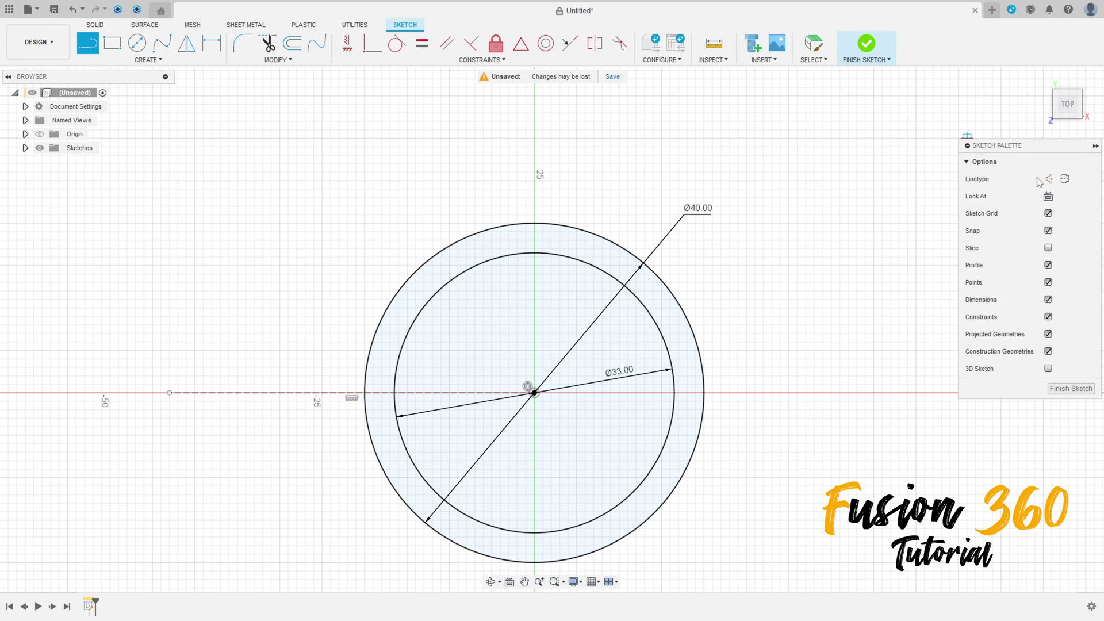
left_click(471, 237)
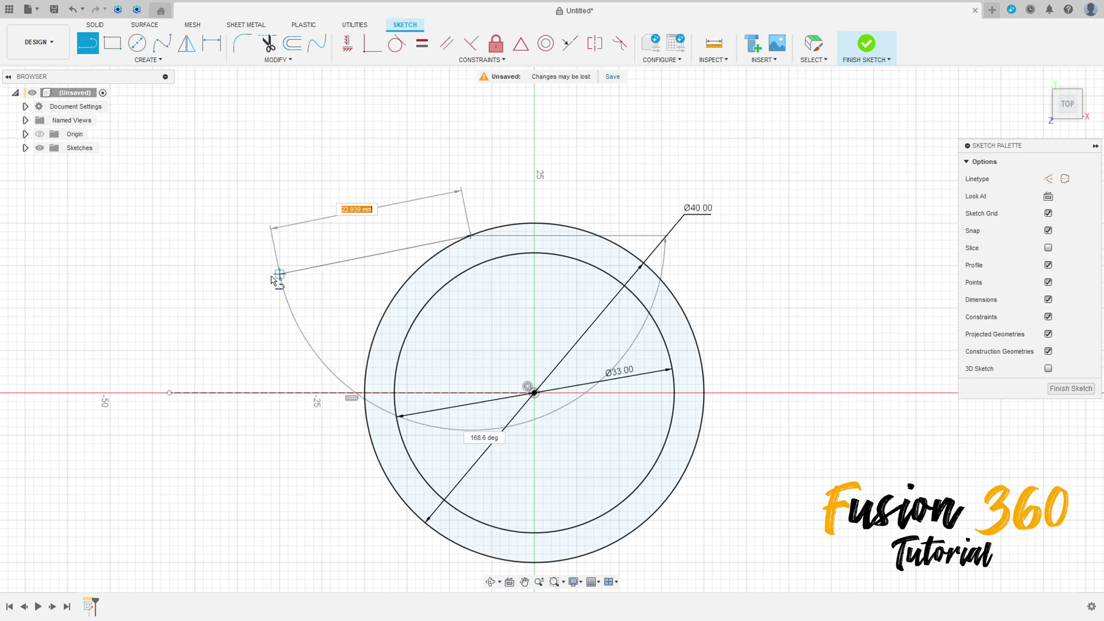
left_click(195, 290)
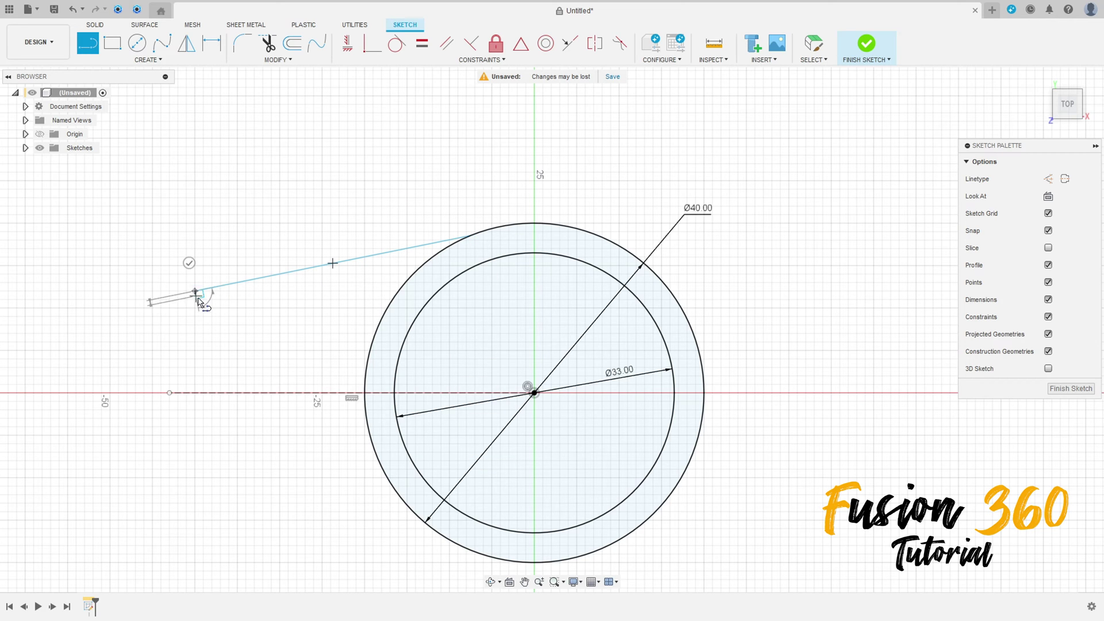
left_click(195, 364)
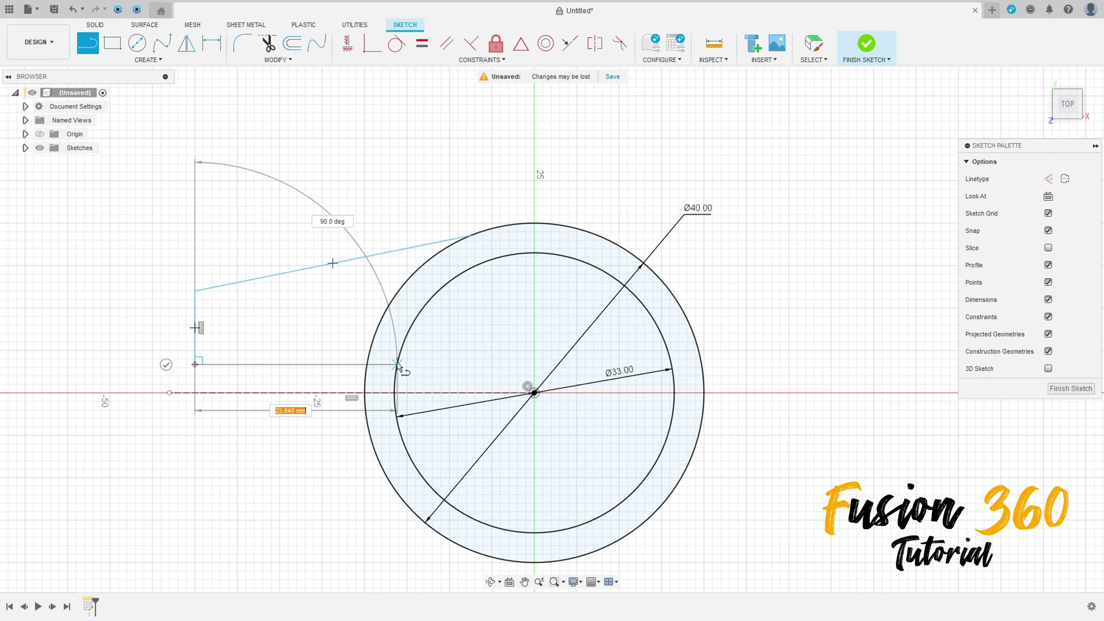
double_click(397, 364)
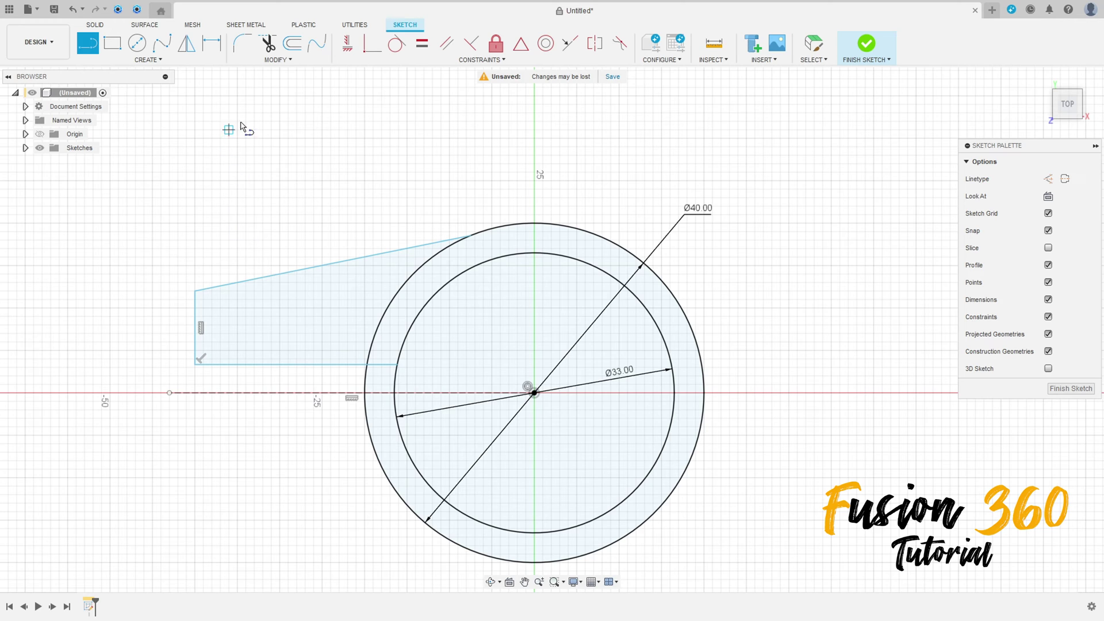
key("Escape")
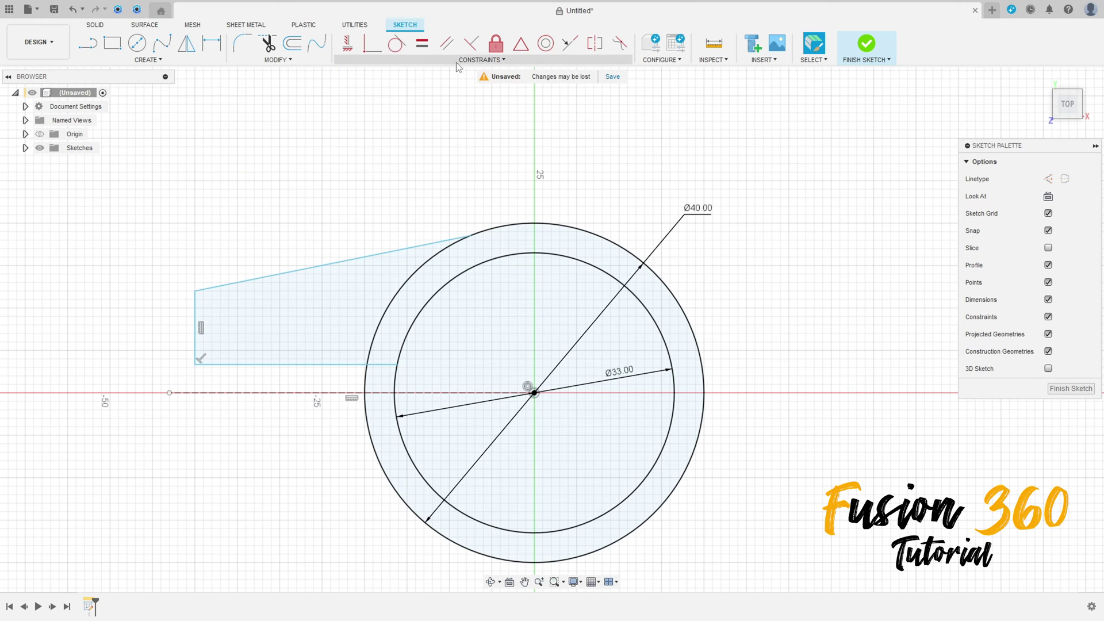
Step: Make the slanted edge tangent to the Ø40 circle and set its angle to the bottom edge to 15°
left_click(397, 43)
left_click(382, 254)
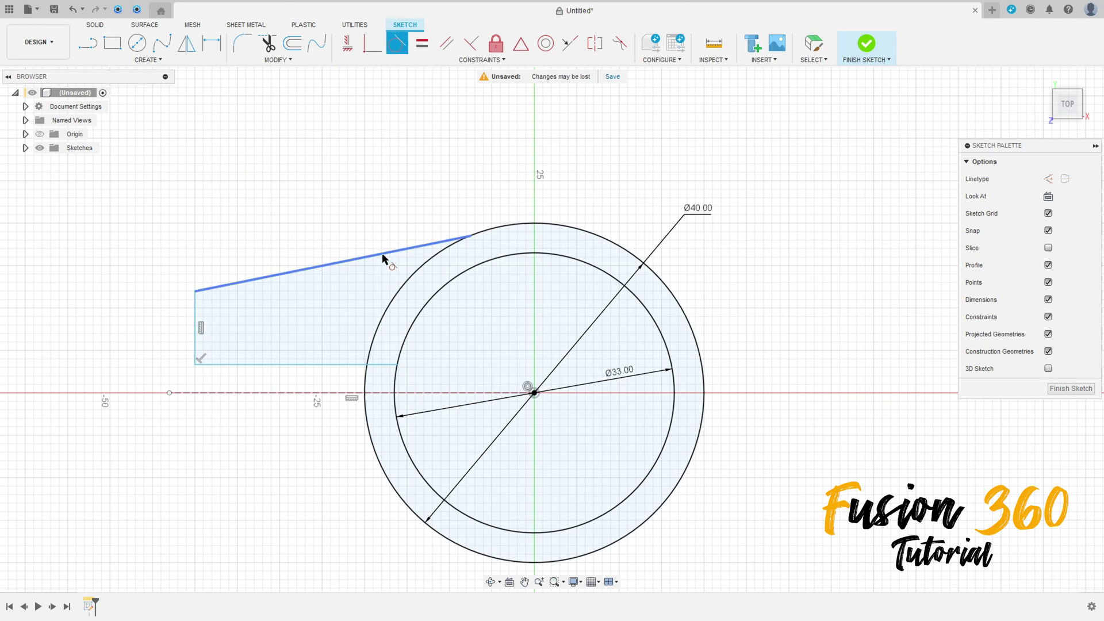
left_click(499, 228)
key("d")
left_click(239, 365)
left_click(239, 296)
left_click(259, 324)
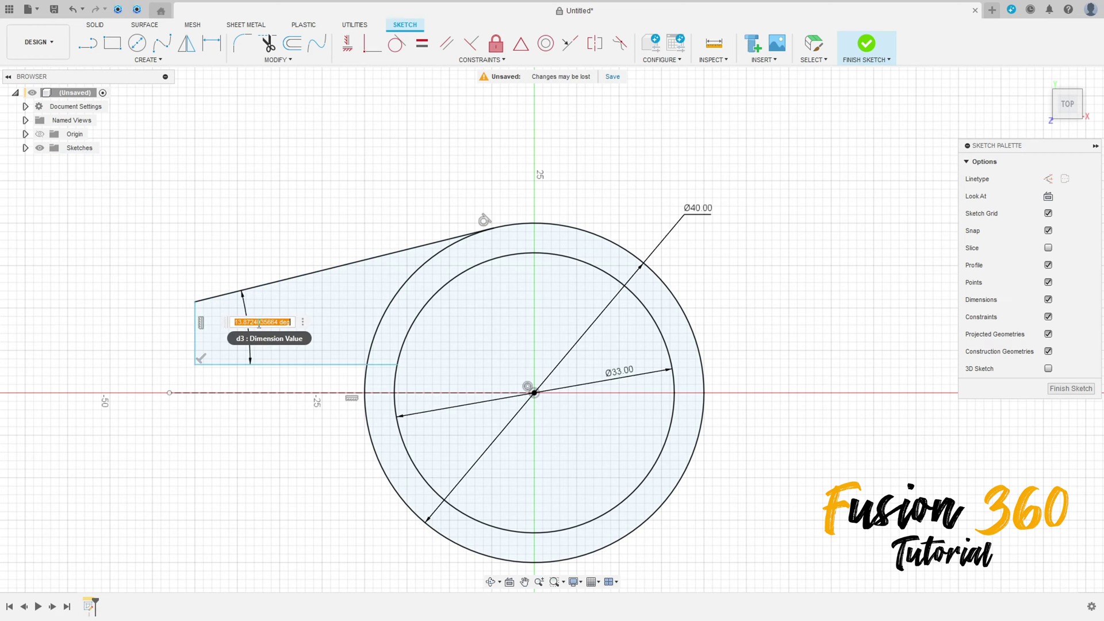
type("15")
key("Return")
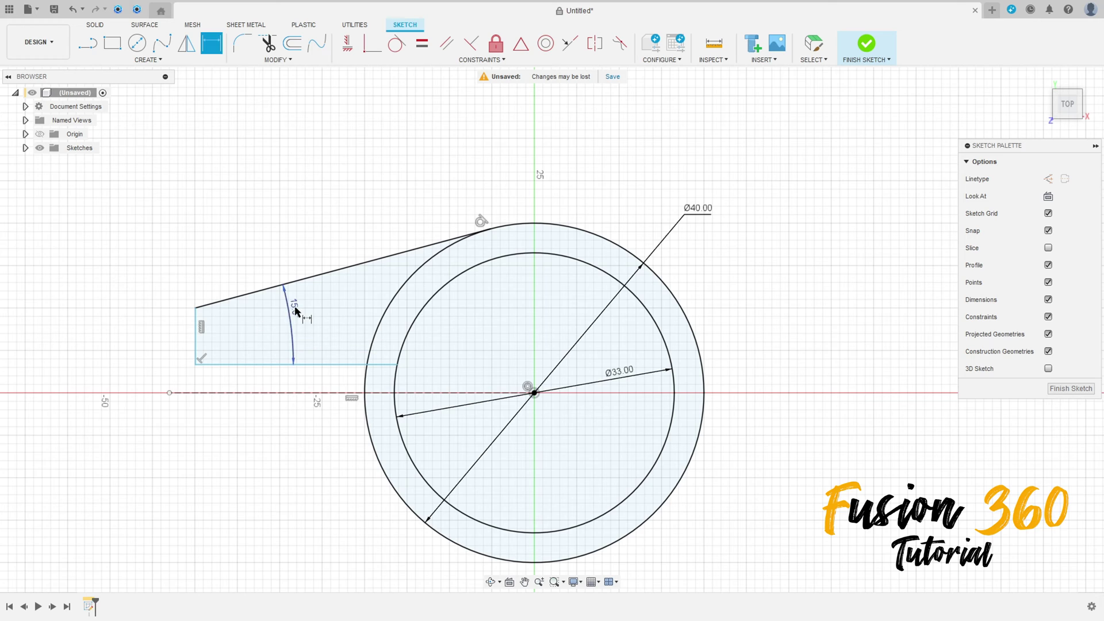
Step: Dimension the tab's left edge 30.50 from the origin and move the 15.0° label into the tab
key("d")
left_click(195, 358)
left_click(535, 394)
left_click(376, 173)
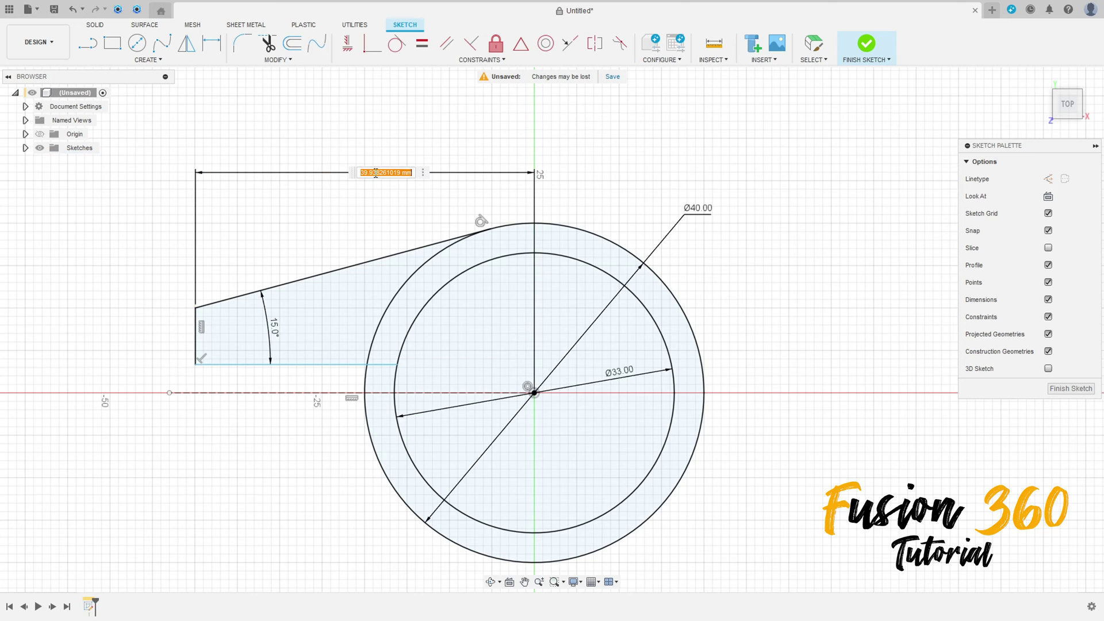
key("Return")
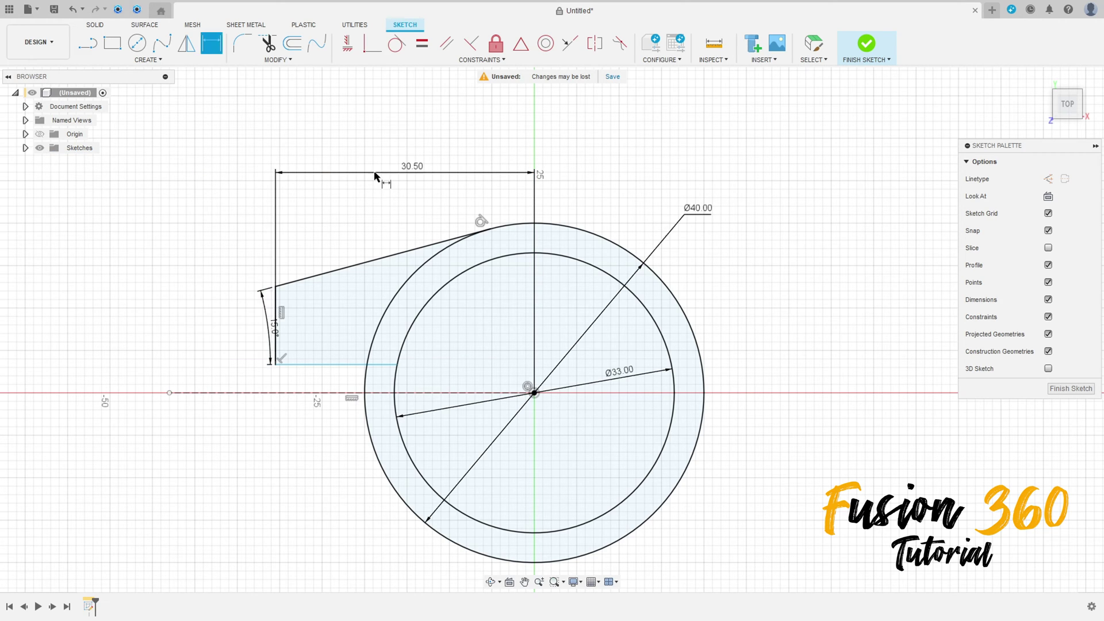
key("Escape")
left_click_drag(273, 328, 320, 311)
left_click(266, 45)
Step: Trim the outer and inner circle arcs that overlap the tab
left_click(395, 298)
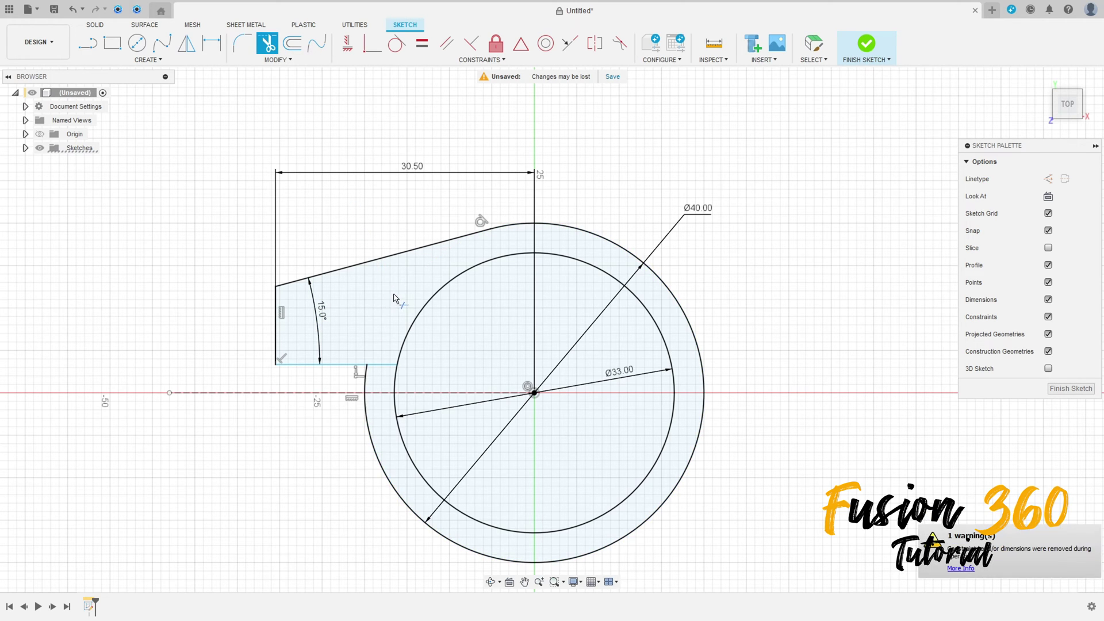
left_click(366, 380)
left_click(396, 375)
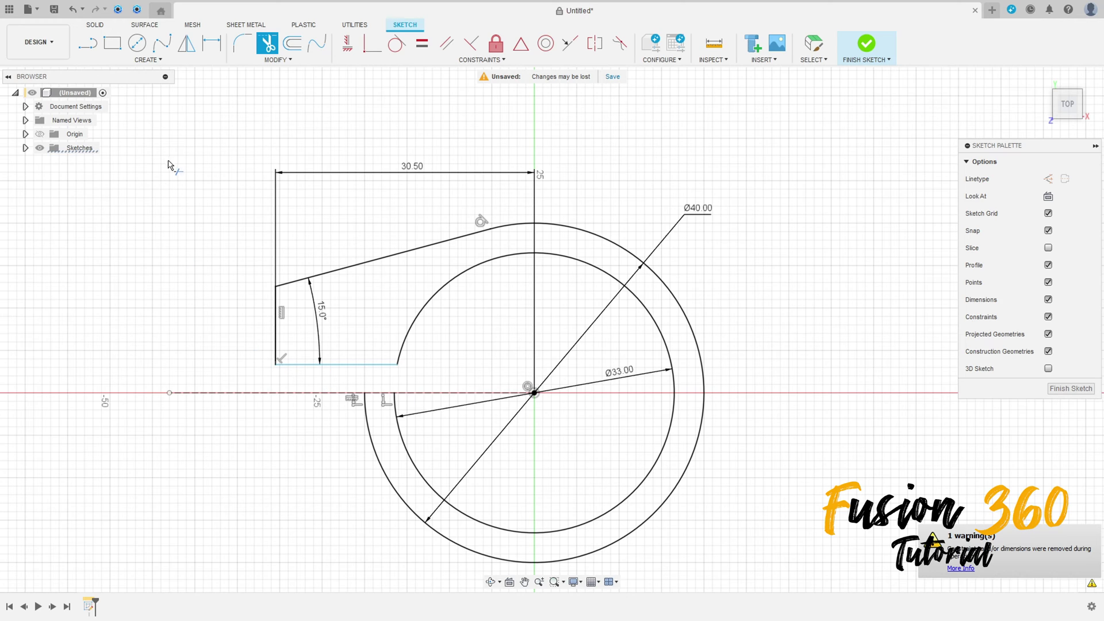
Step: Mirror the tab's bottom line about the construction line and trim the leftover arc segments
left_click(186, 43)
left_click(347, 366)
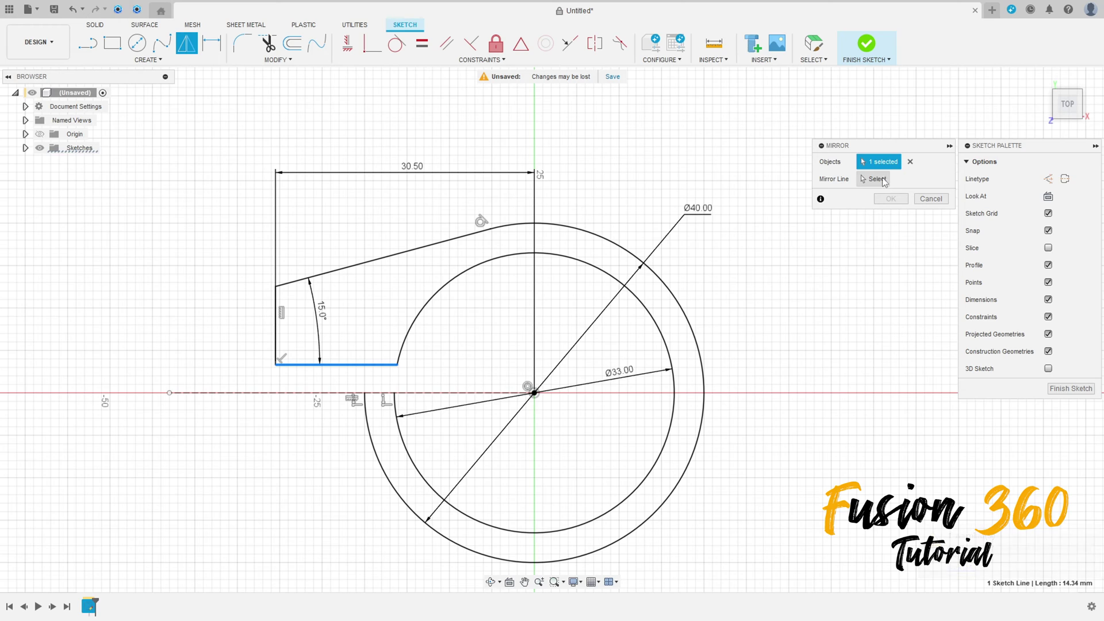
left_click(262, 394)
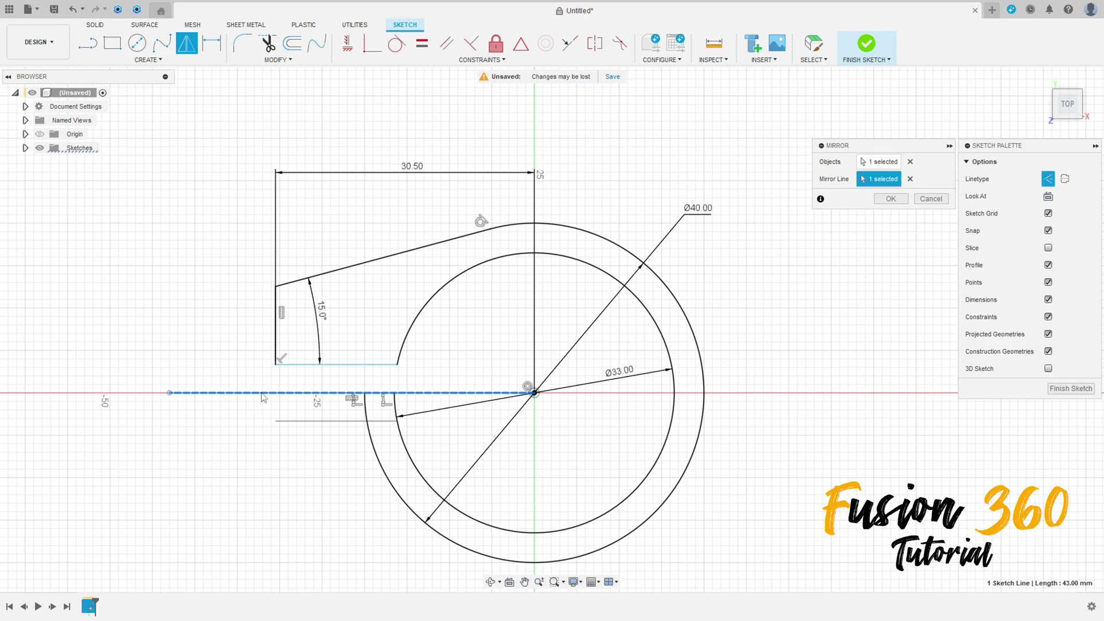
left_click(891, 199)
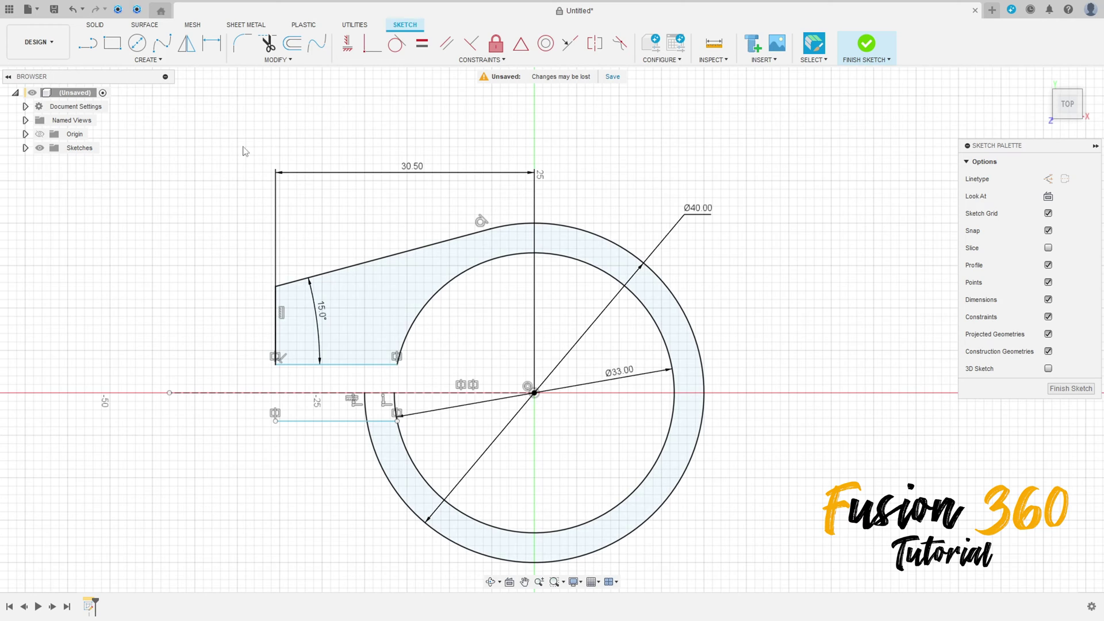
left_click(268, 44)
left_click(367, 410)
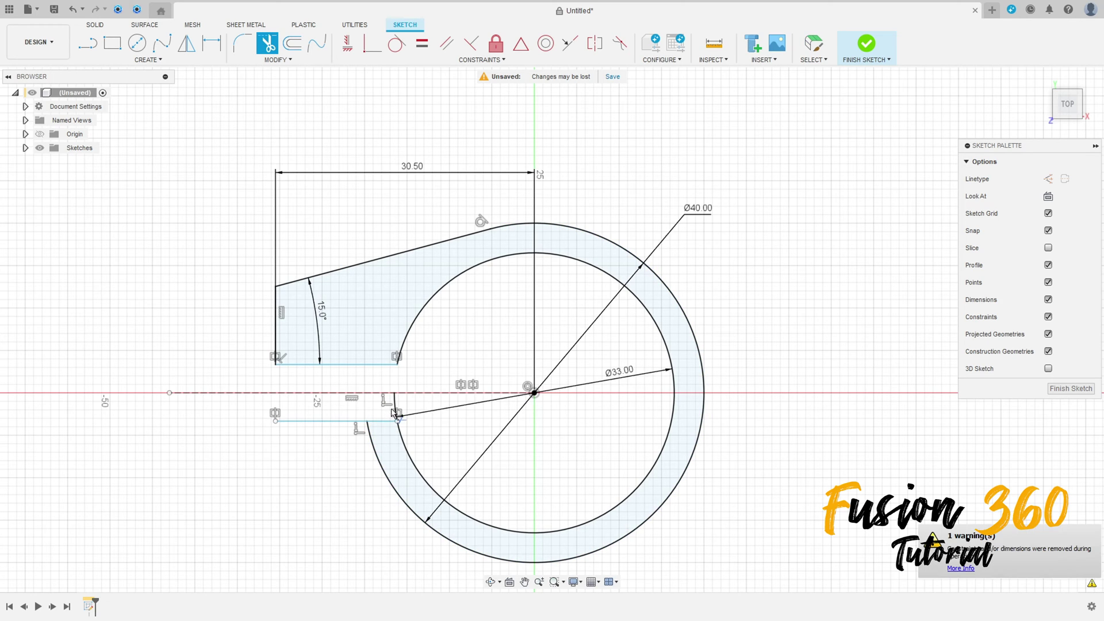
left_click(395, 409)
Step: Draw an arc from the mirrored line's end, make it tangent to the Ø40 circle, and trim the excess
left_click(88, 43)
left_click_drag(275, 423, 399, 498)
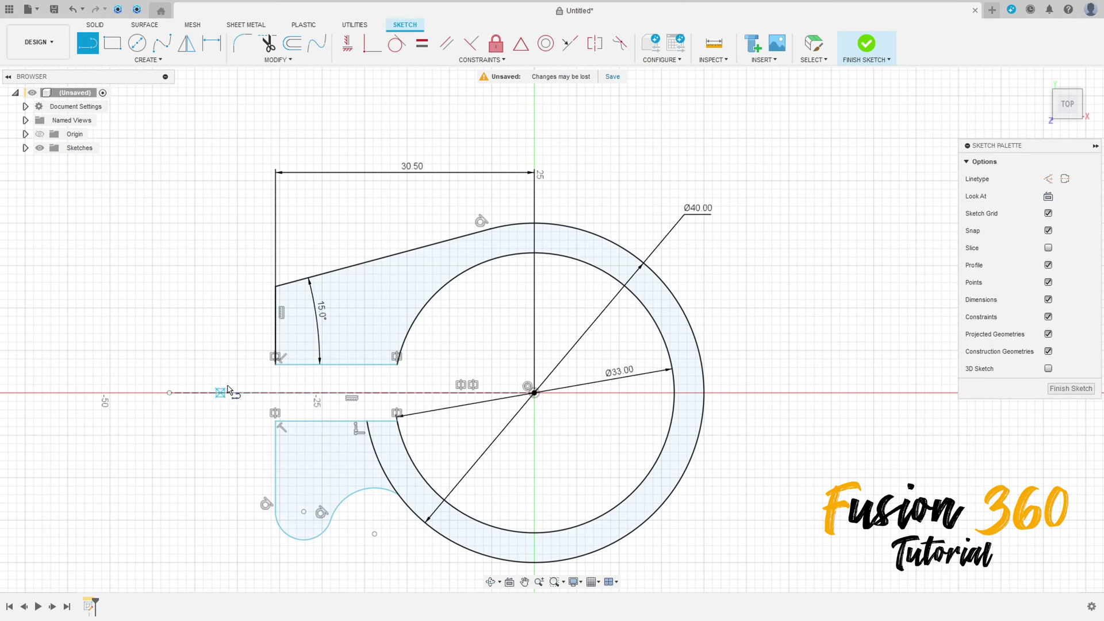
key("Escape")
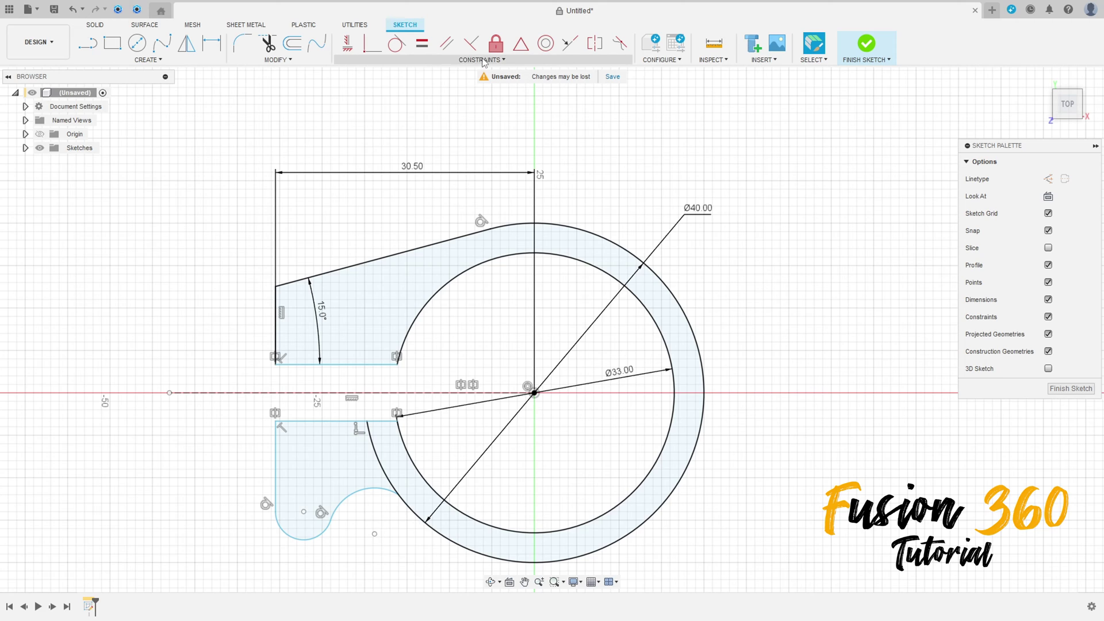
left_click(396, 43)
left_click(384, 493)
left_click(417, 519)
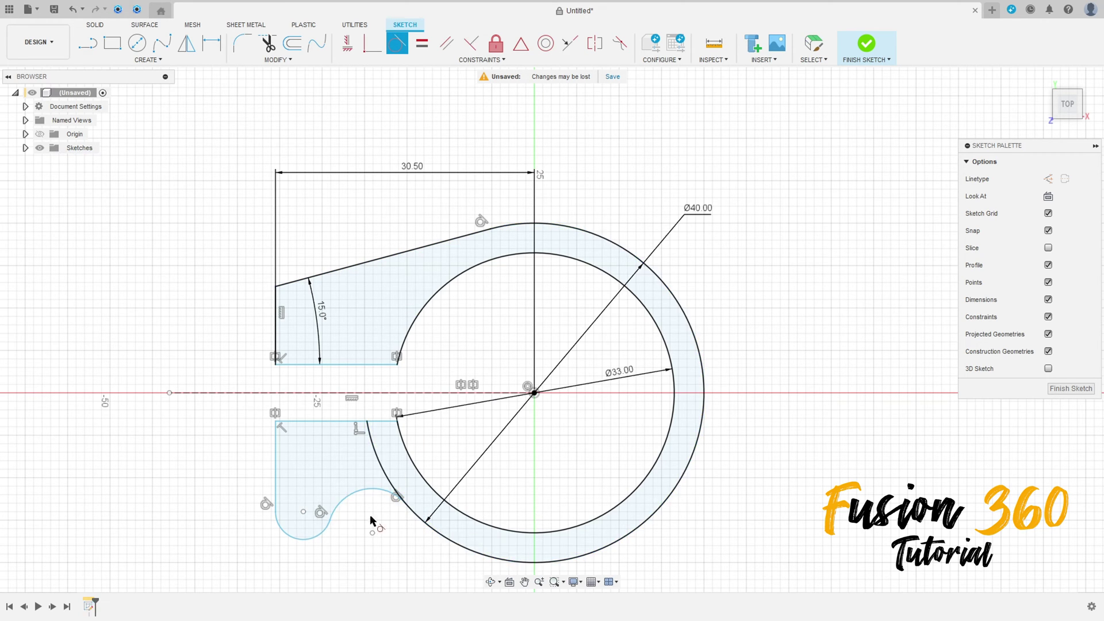
left_click(267, 43)
left_click(375, 456)
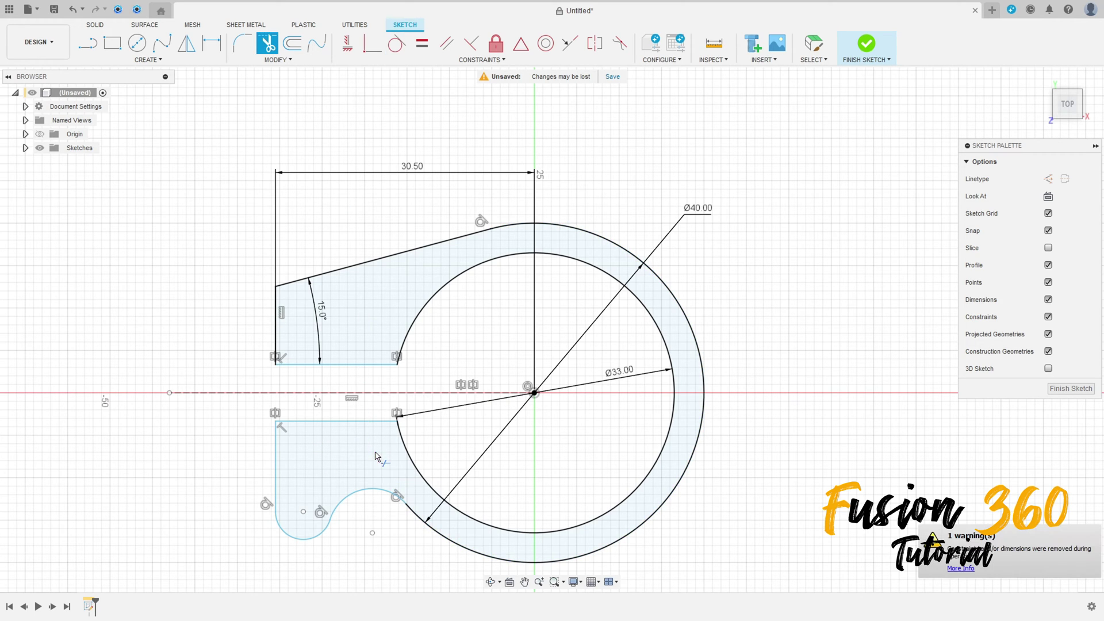
Step: Dimension the slot width between its top and bottom lines as 6.50
key("d")
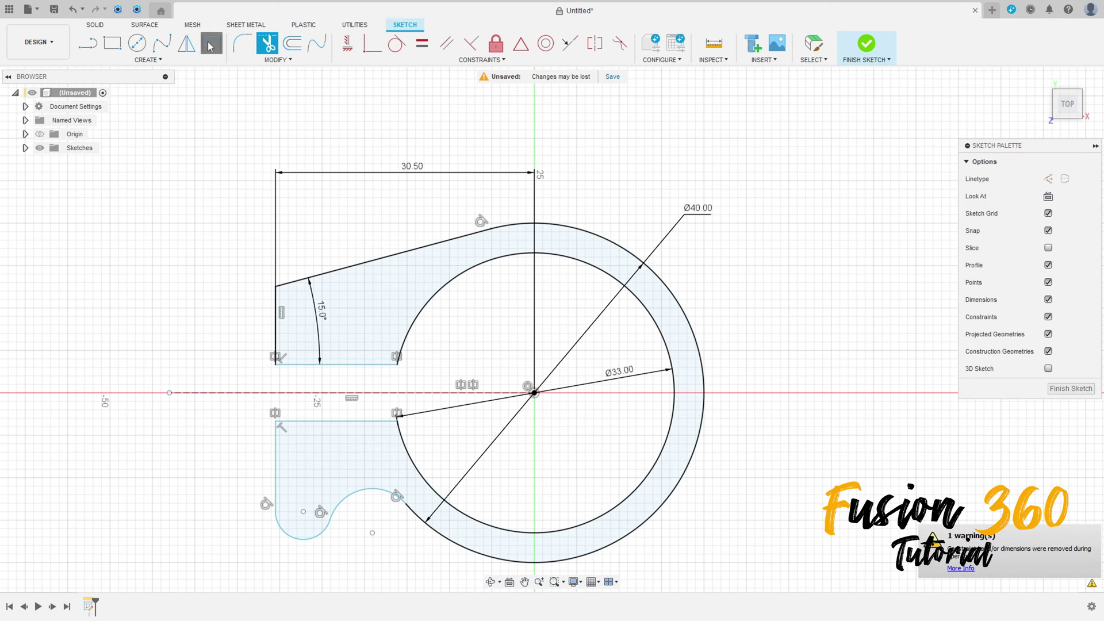
left_click(297, 364)
left_click(292, 422)
left_click(208, 384)
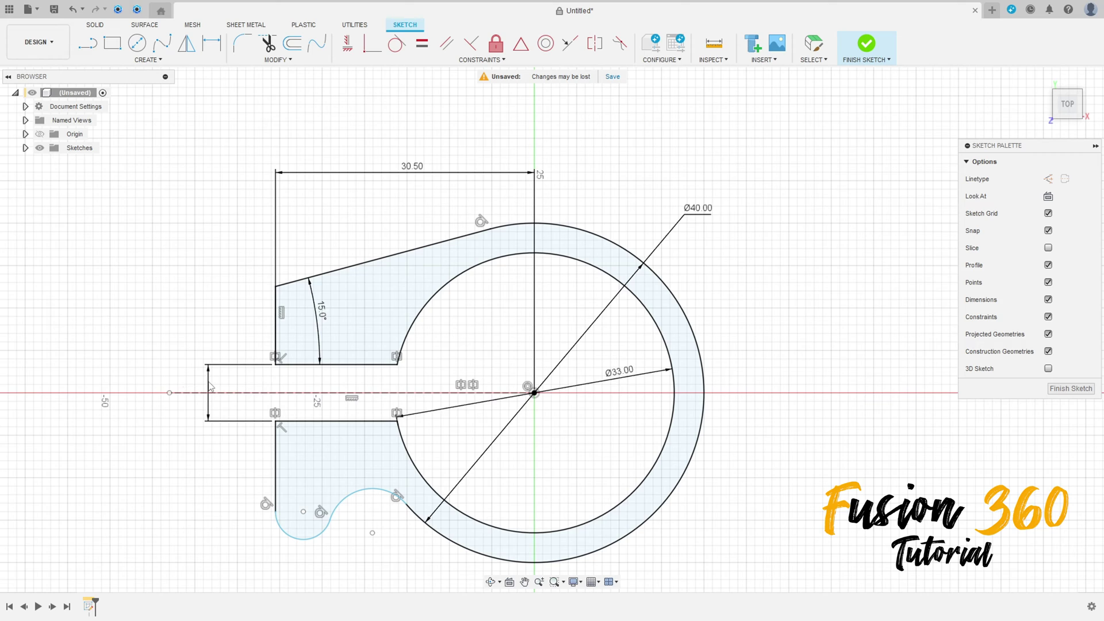
key("Return")
Step: Set the small arc radius to R2.00 and the larger arc radius to R8.50
left_click(286, 536)
left_click(251, 556)
type("2")
key("Return")
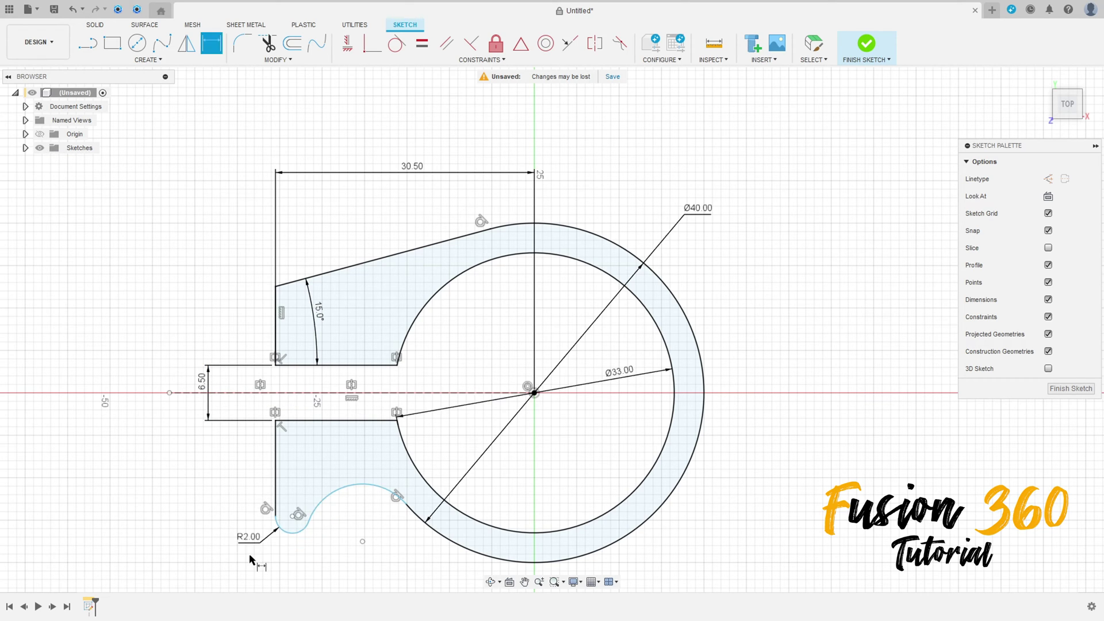
left_click(355, 486)
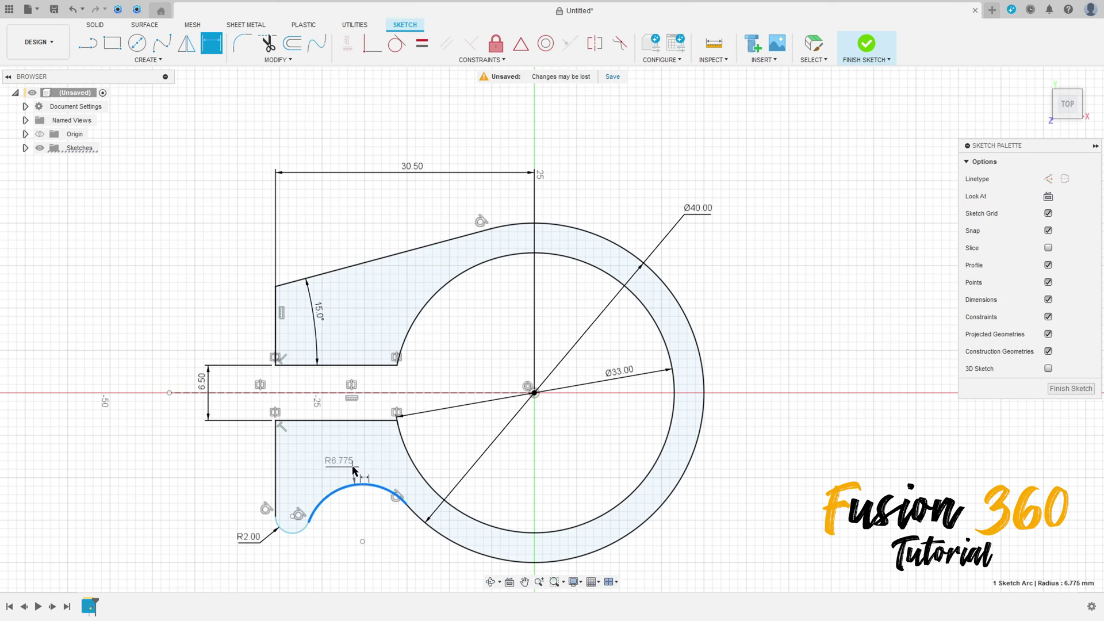
left_click(365, 518)
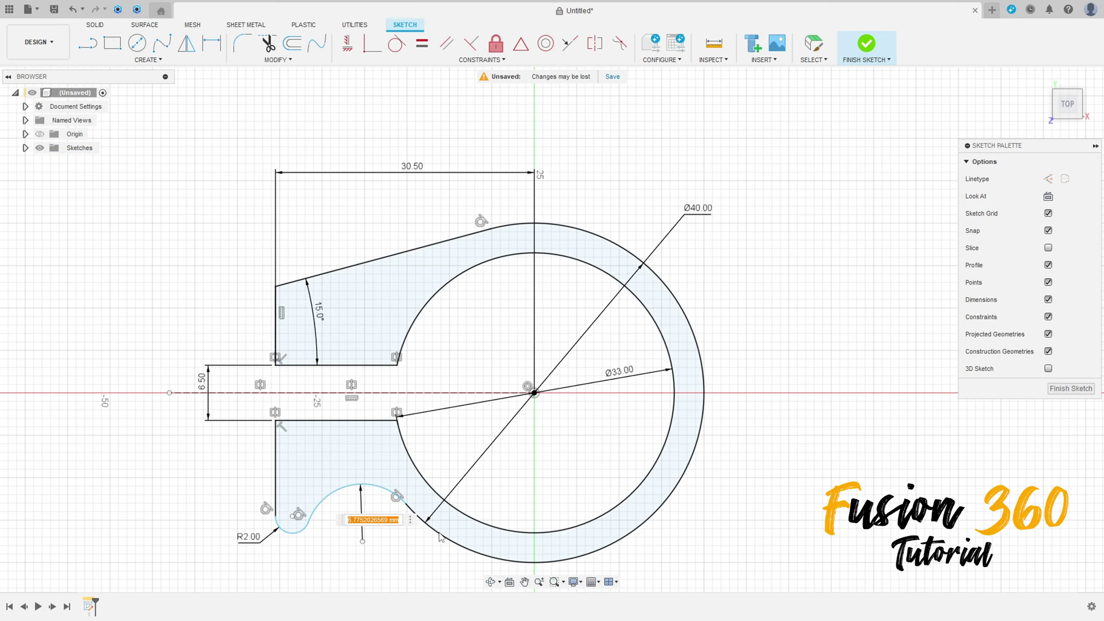
key("Return")
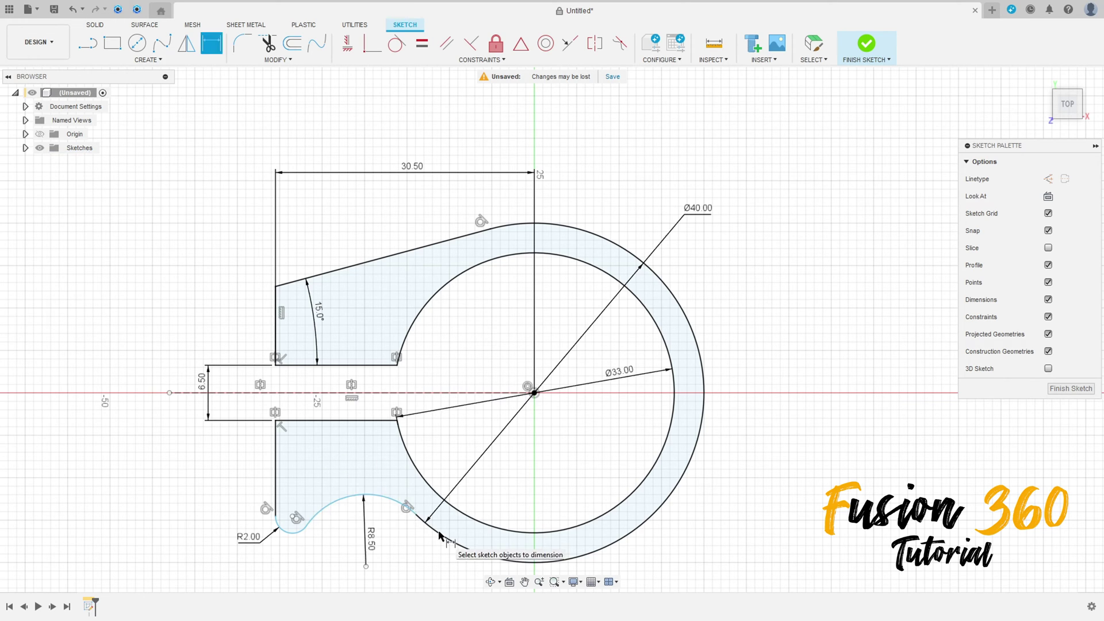
Step: Dimension the tab height from the arc's lower end to the slot's bottom line as 15.50
left_click(366, 567)
left_click(365, 421)
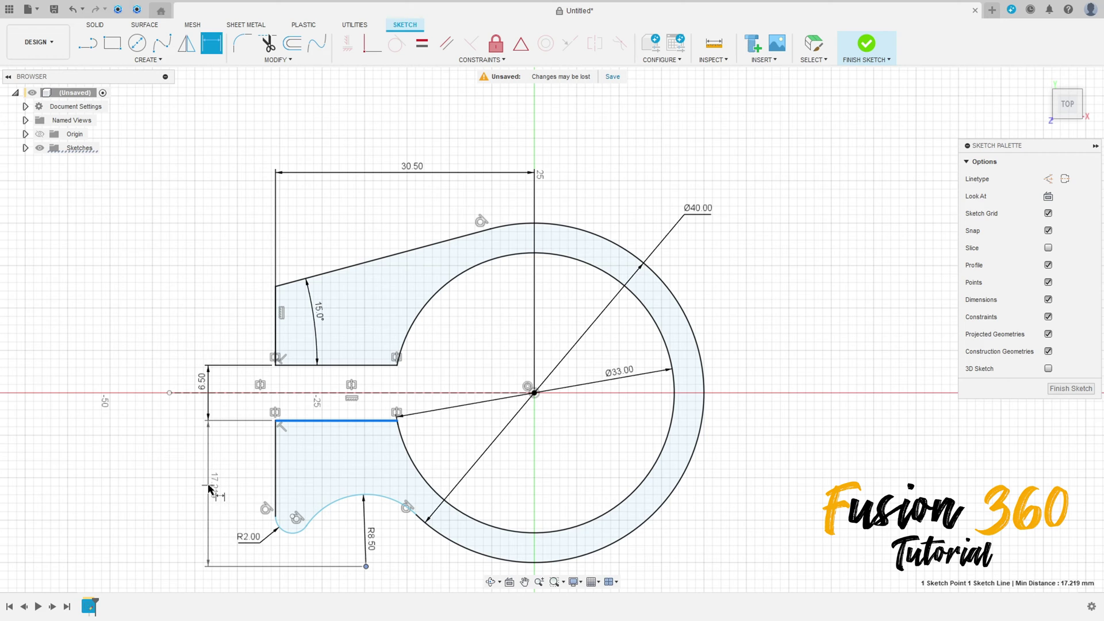
left_click(210, 487)
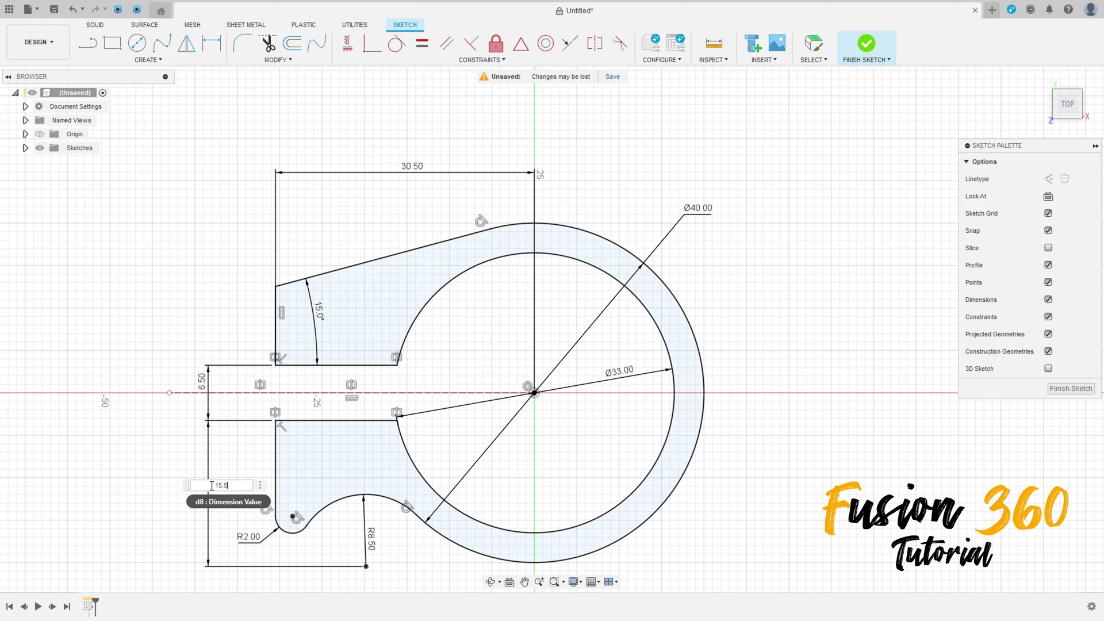
type("15,5")
key("Return")
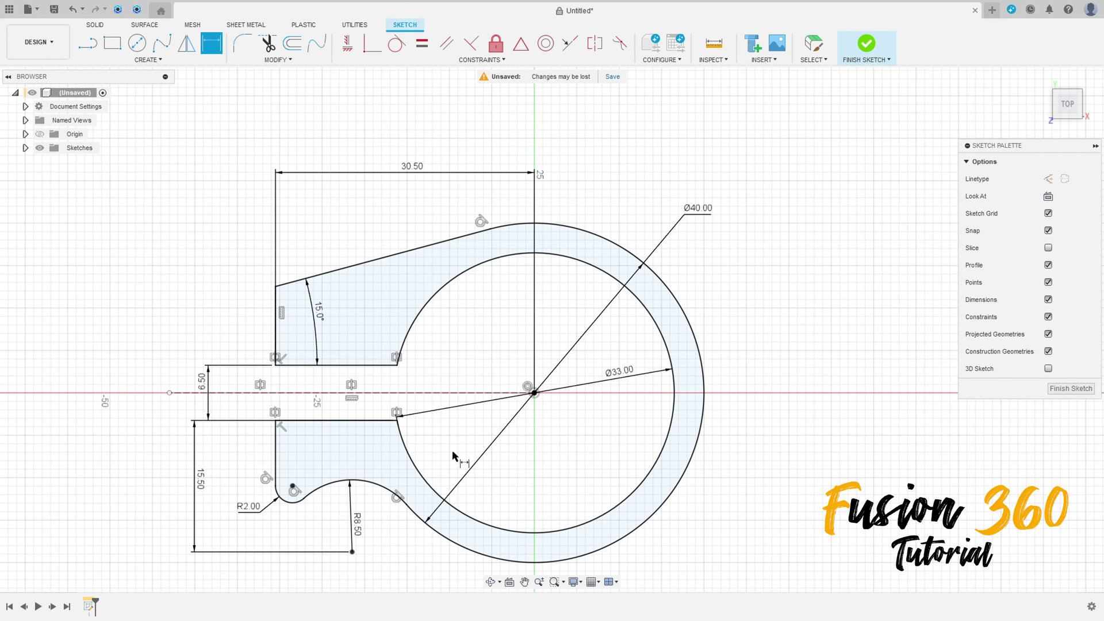
Step: Draw a vertical construction line from the bottom endpoint up to the slot and finish the sketch
middle_click_drag(453, 458, 491, 513)
left_click(87, 43)
left_click(1048, 179)
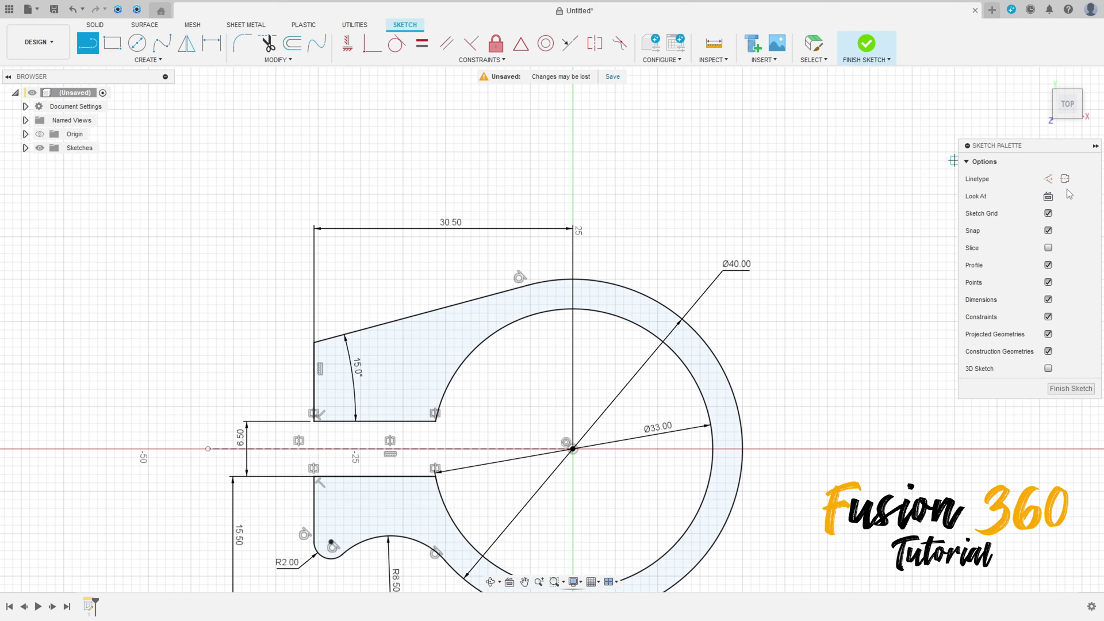
scroll(383, 549, "down", 2)
middle_click_drag(382, 550, 375, 482)
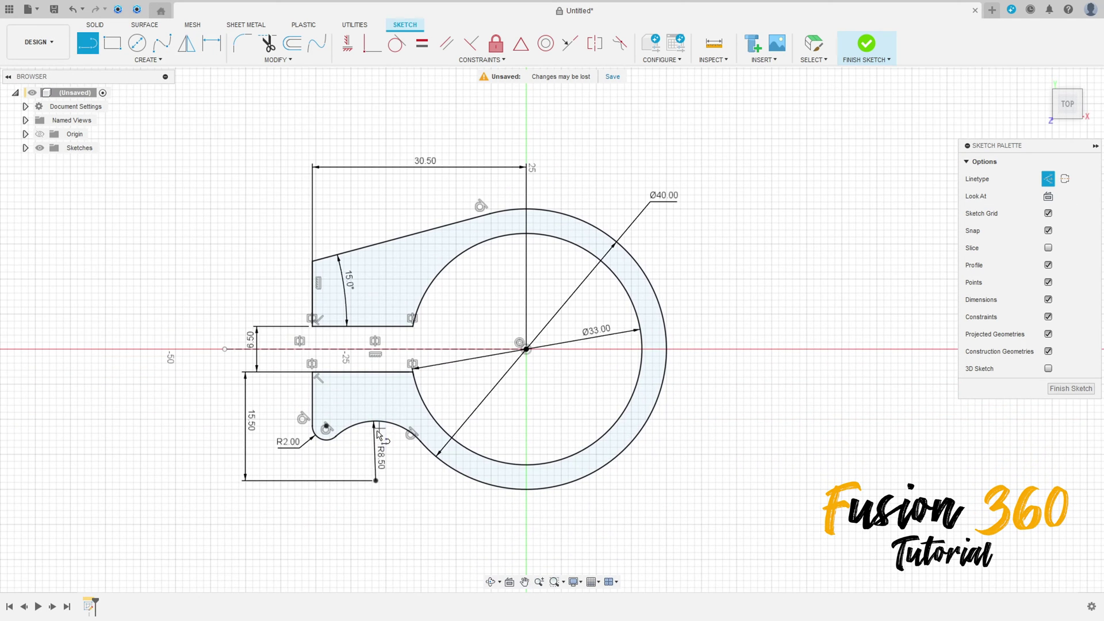
left_click(376, 480)
left_click(376, 245)
key("Escape")
left_click(867, 45)
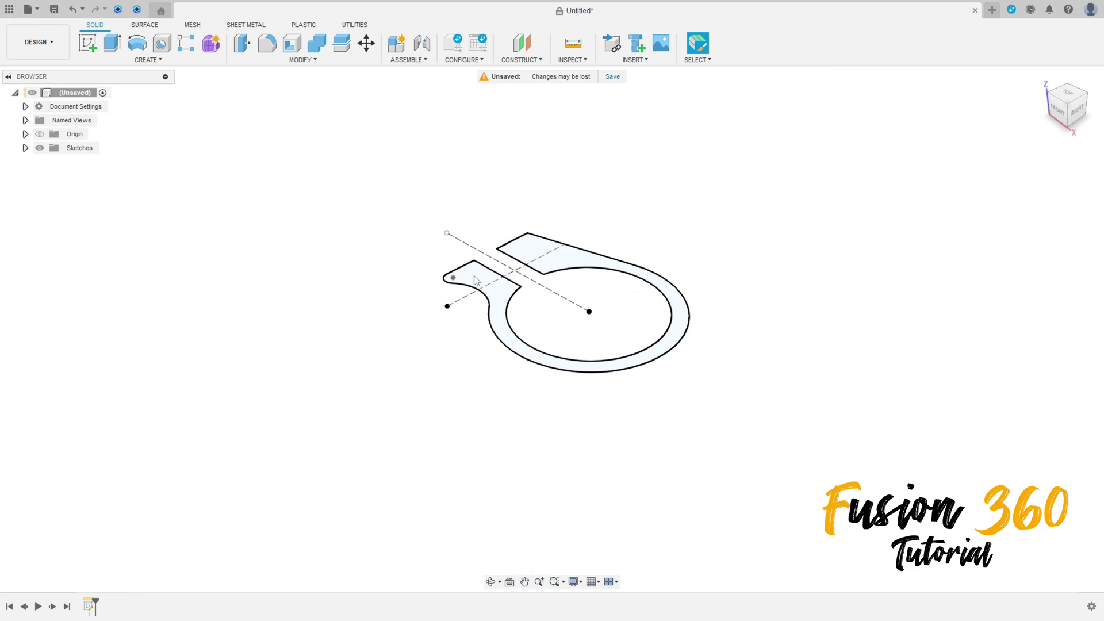
Step: Extrude the clamp profile symmetrically to a 15 mm full thickness, then return to the home view
left_click(112, 42)
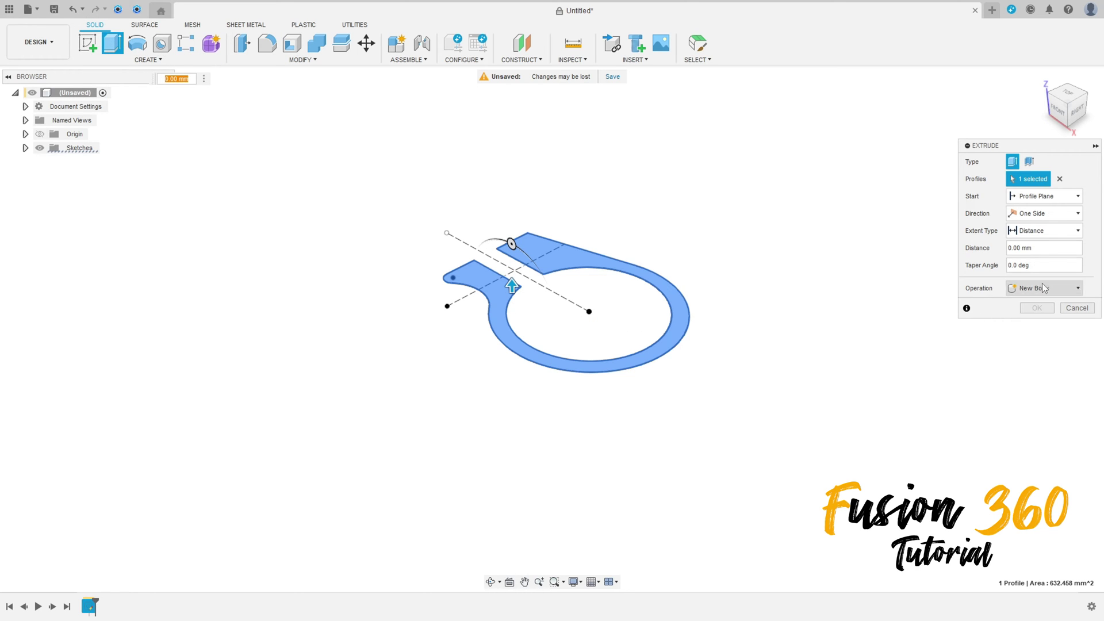
left_click(1026, 213)
left_click(1029, 248)
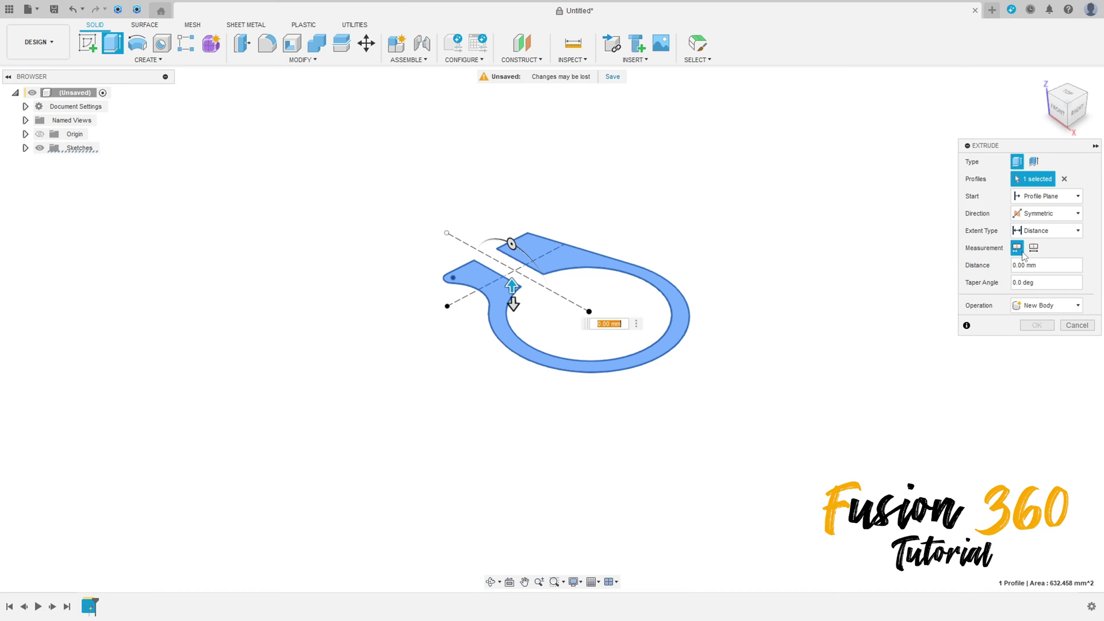
left_click(1034, 248)
left_click(1027, 265)
type("15")
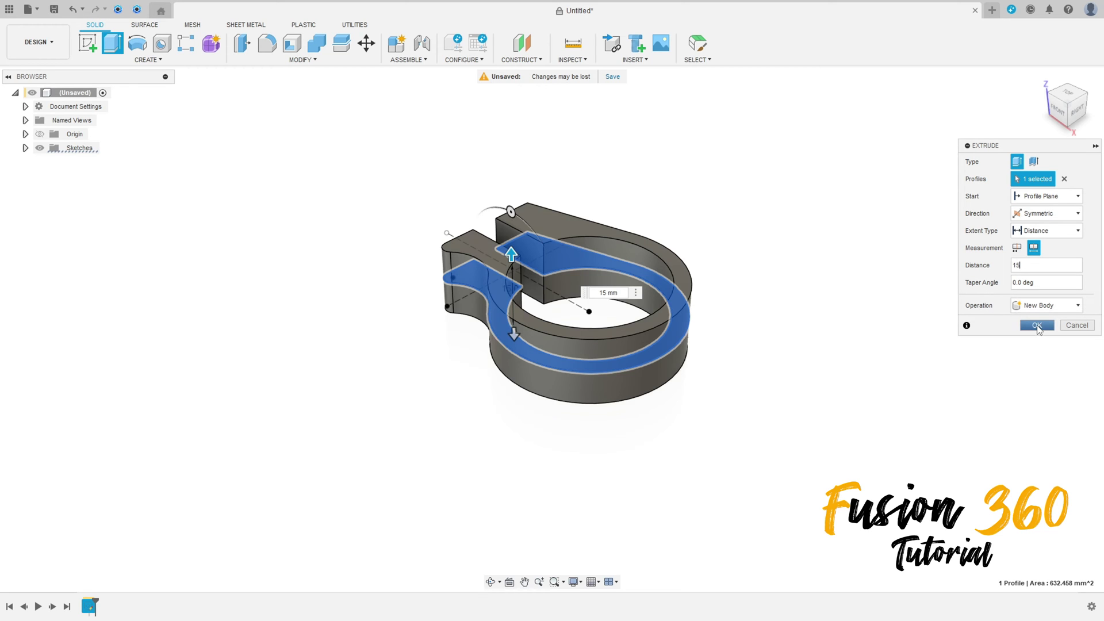
left_click(1037, 326)
middle_click_drag(774, 335, 976, 202, "shift")
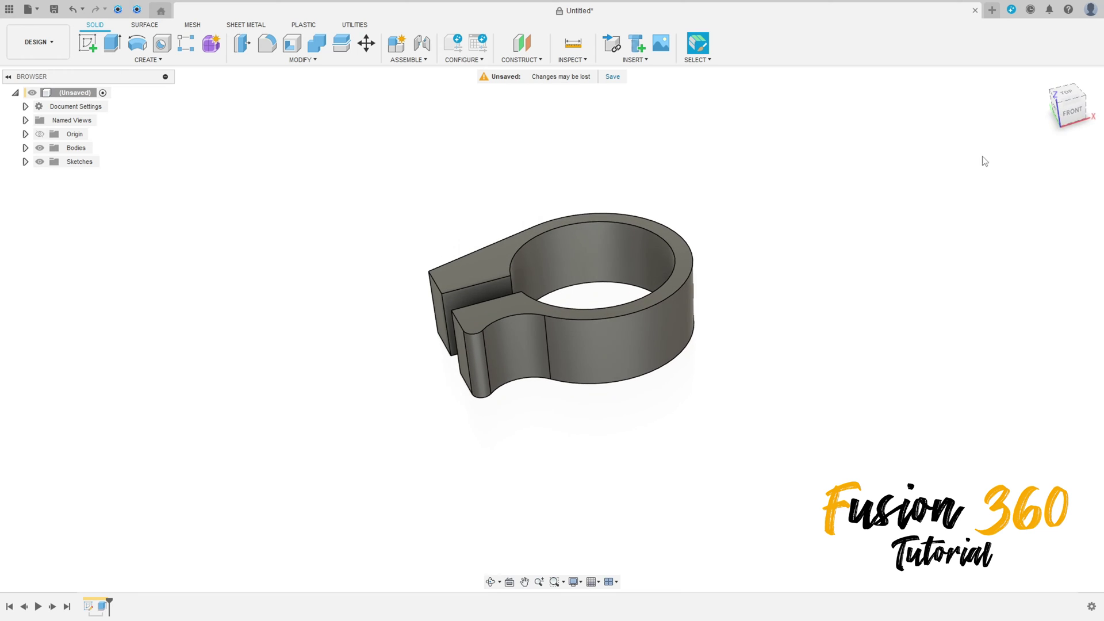
left_click(1041, 79)
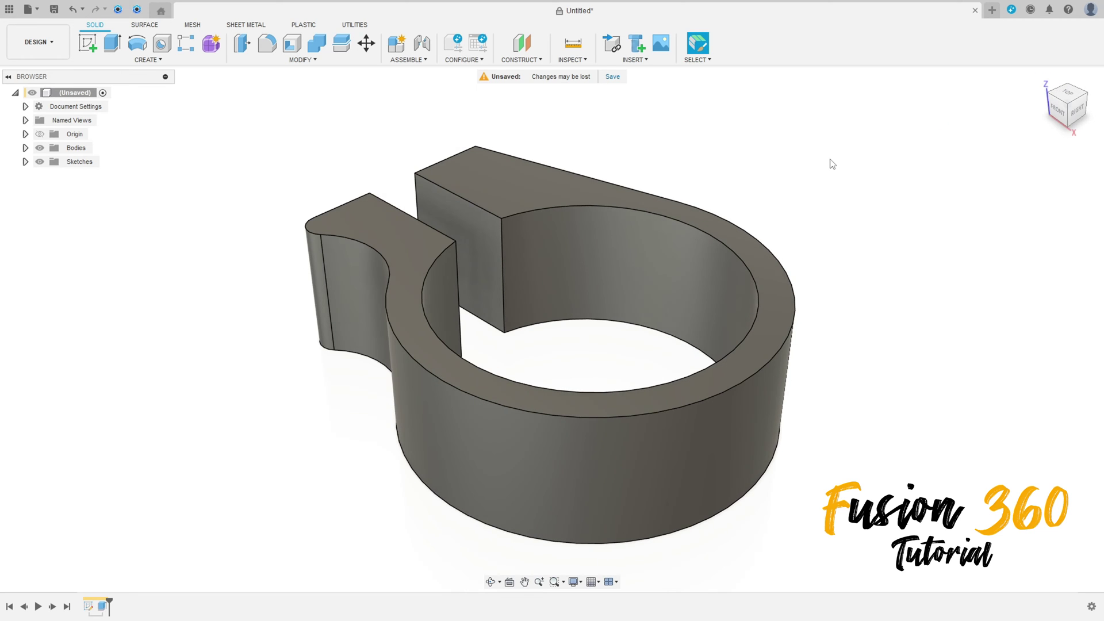
Step: Sketch a Ø35 circle centred on the origin on the clamp's top face
left_click(87, 50)
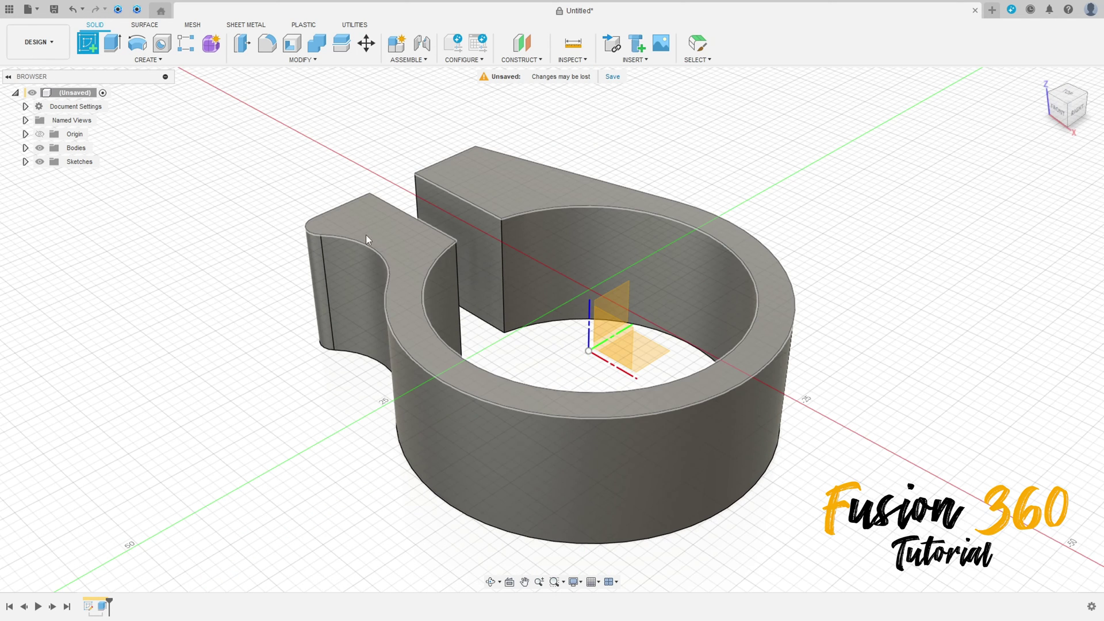
left_click(385, 237)
key("c")
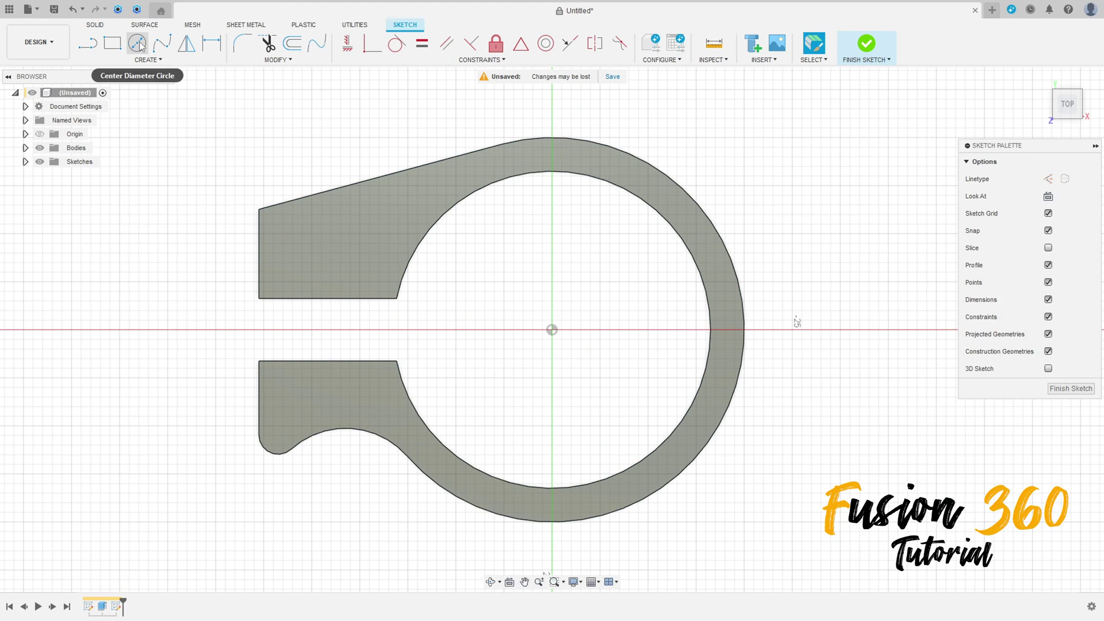
left_click(552, 330)
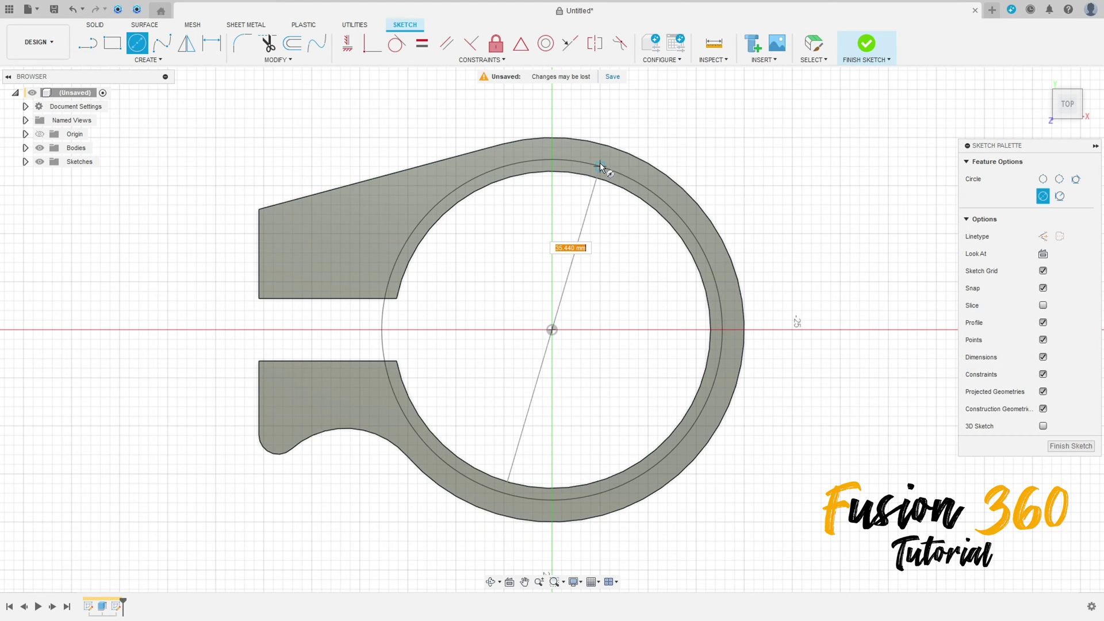
type("35")
key("Tab")
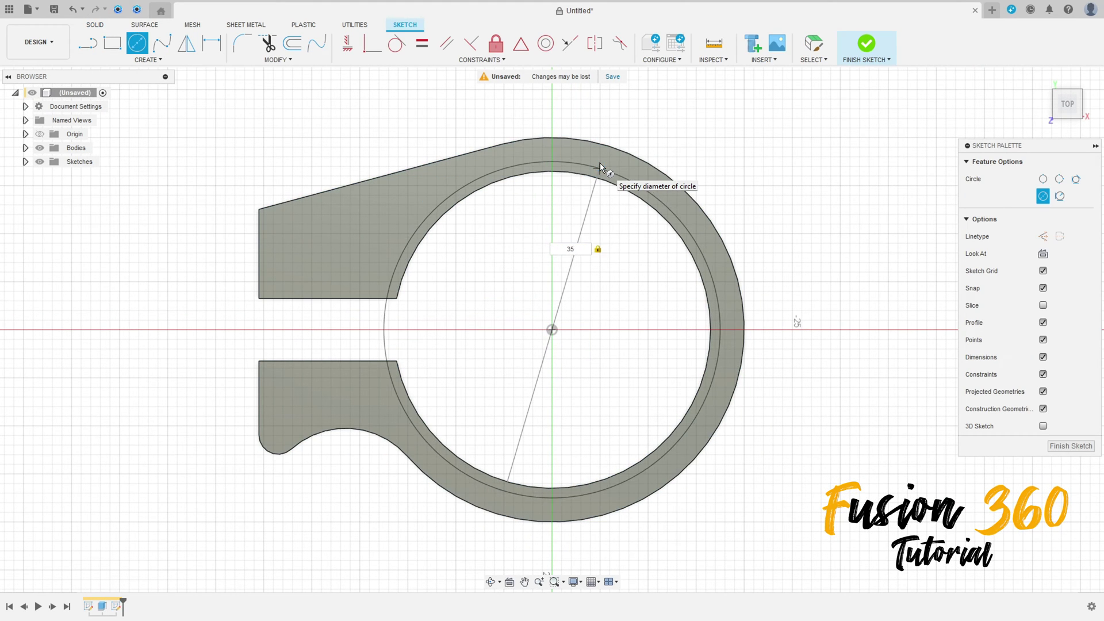
key("Return")
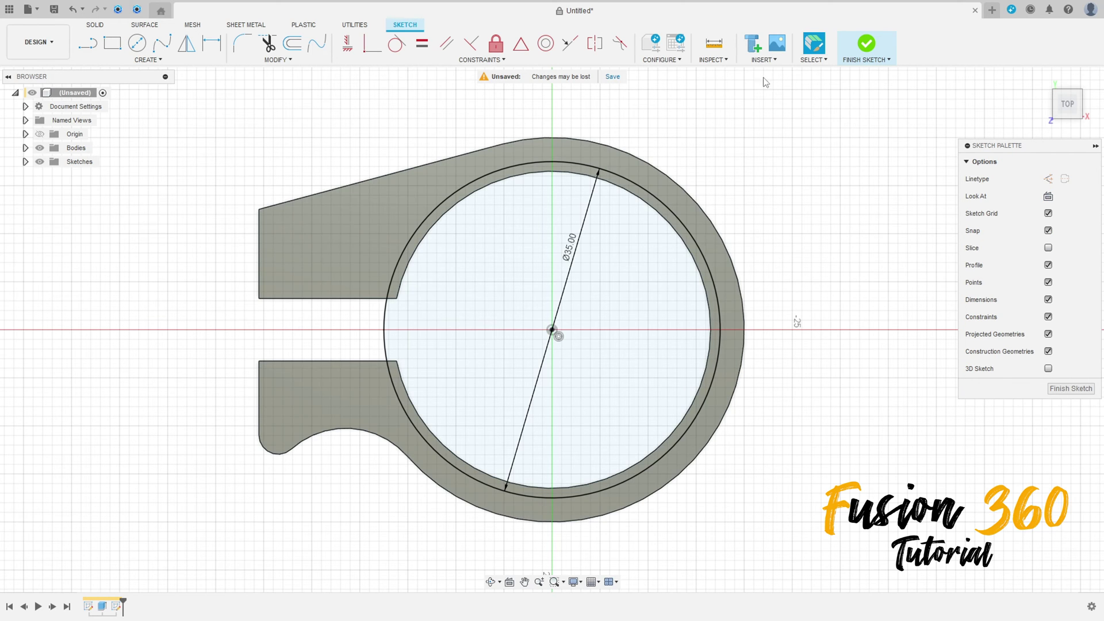
left_click(885, 50)
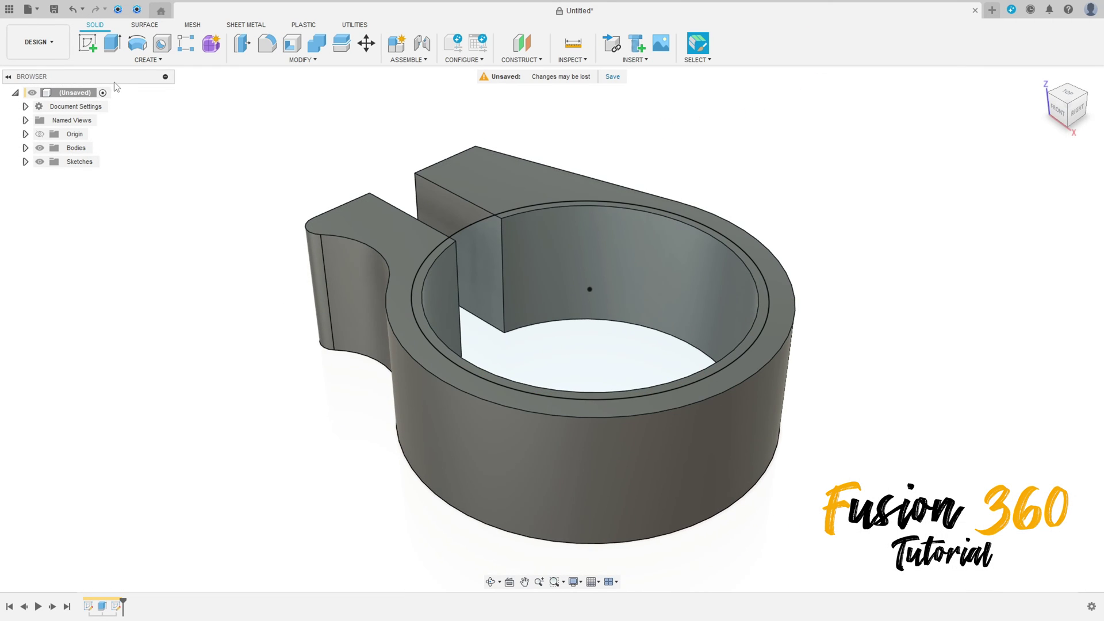
Step: Cut the thin ring and inner circle profiles 12 mm downward into the clamp
left_click(106, 48)
left_click(445, 249)
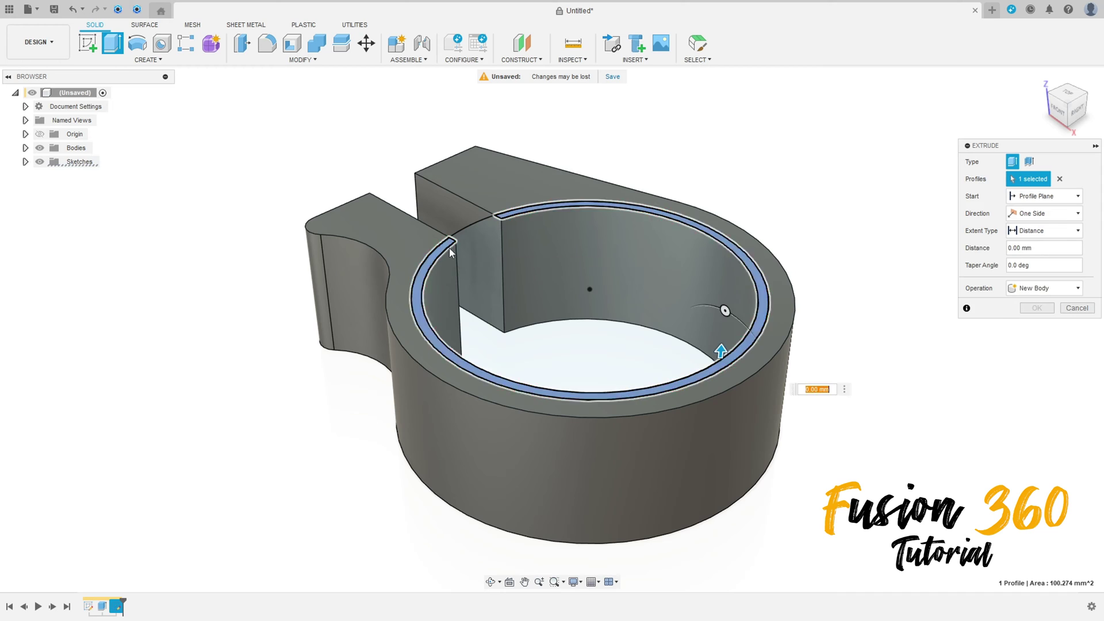
left_click(638, 246)
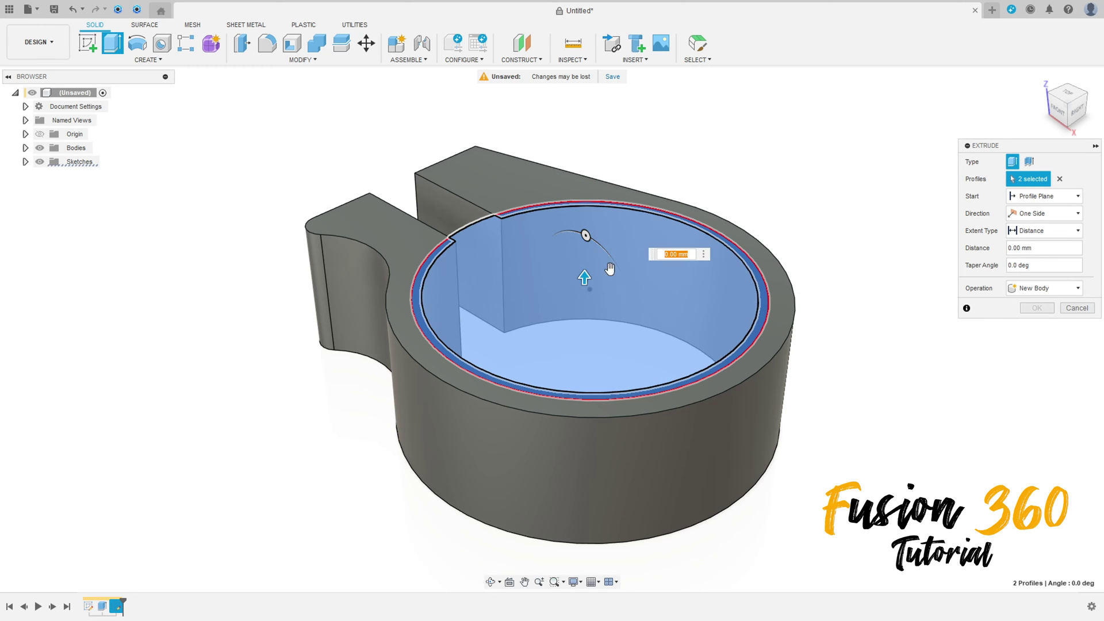
left_click_drag(585, 276, 590, 344)
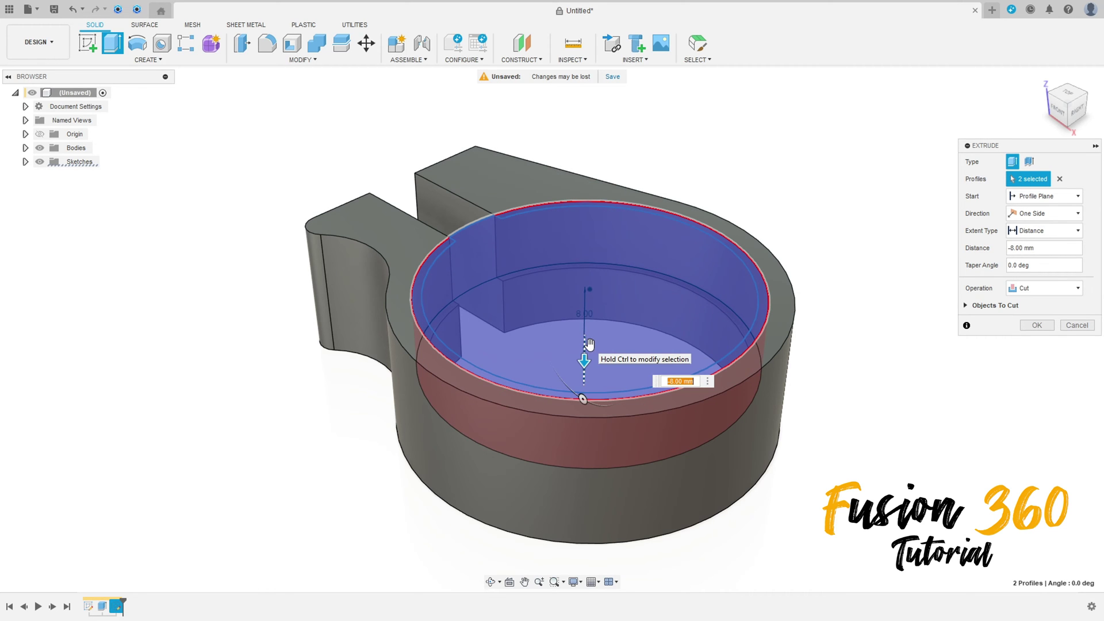
key("Return")
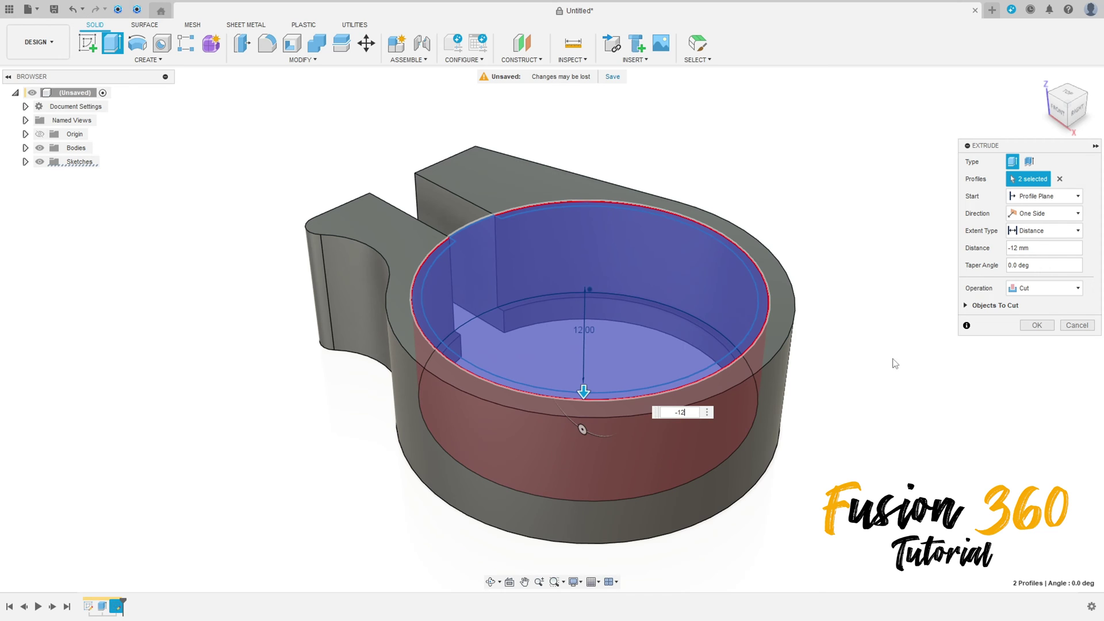
left_click(1037, 325)
middle_click_drag(934, 362, 826, 338, "shift")
left_click(1041, 79)
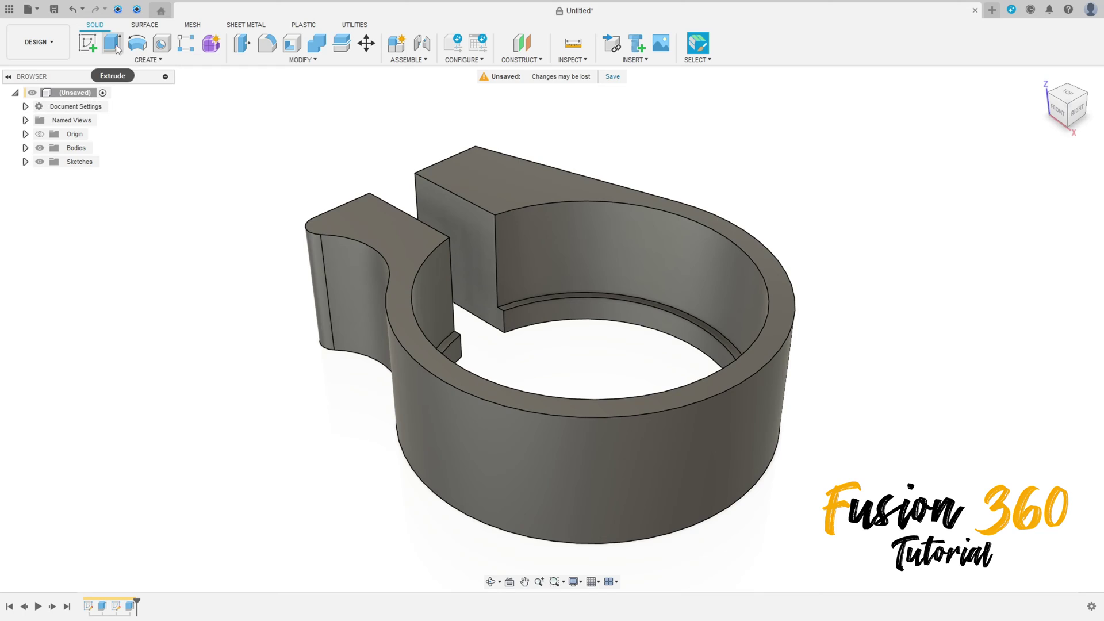
Step: Start a sketch on a plane and project Sketch1's dashed vertical line into it
left_click(88, 43)
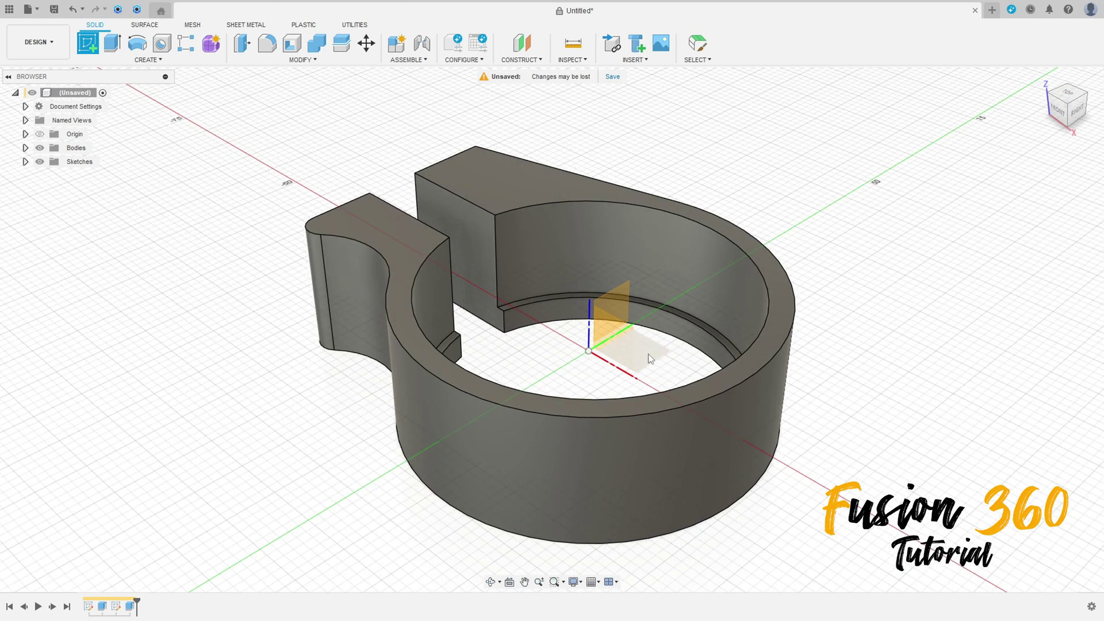
left_click(648, 363)
left_click(25, 162)
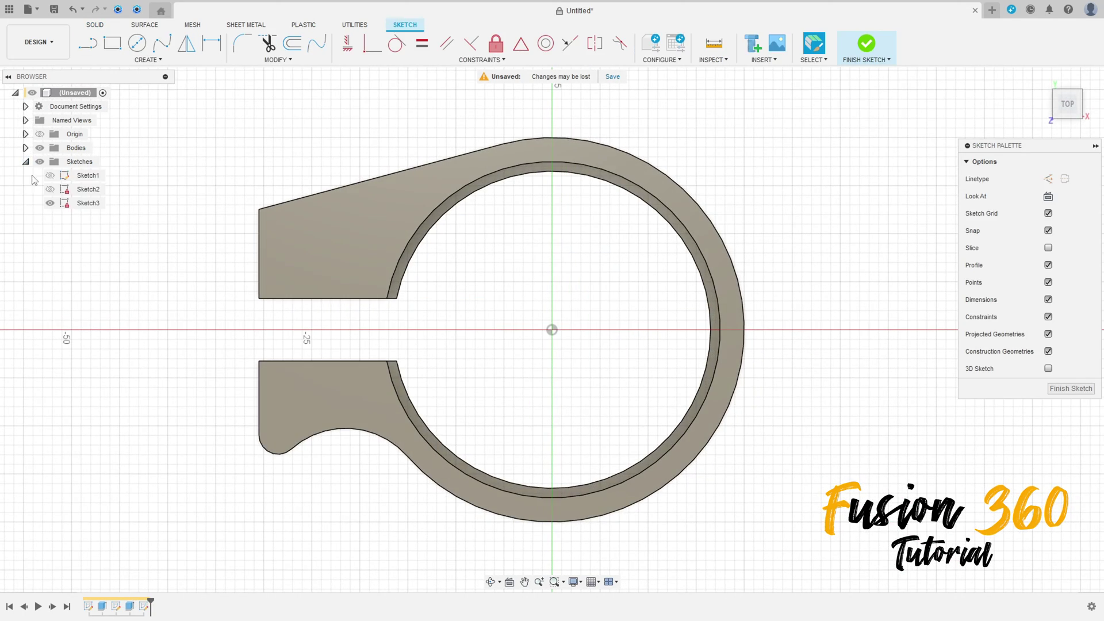
left_click(147, 59)
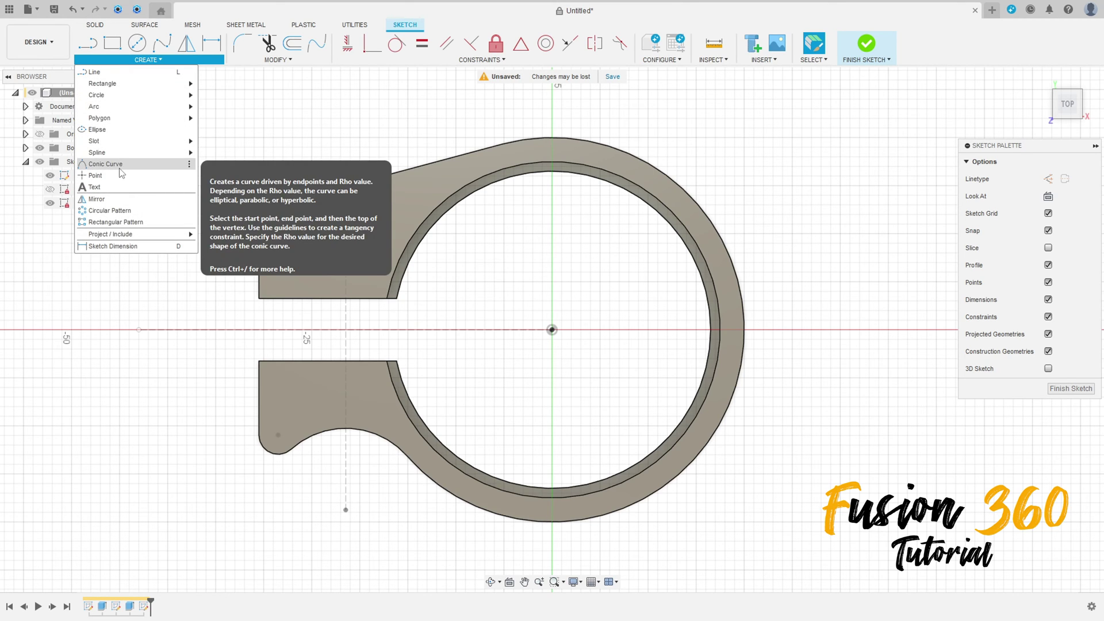
mouse_move(134, 234)
left_click(224, 236)
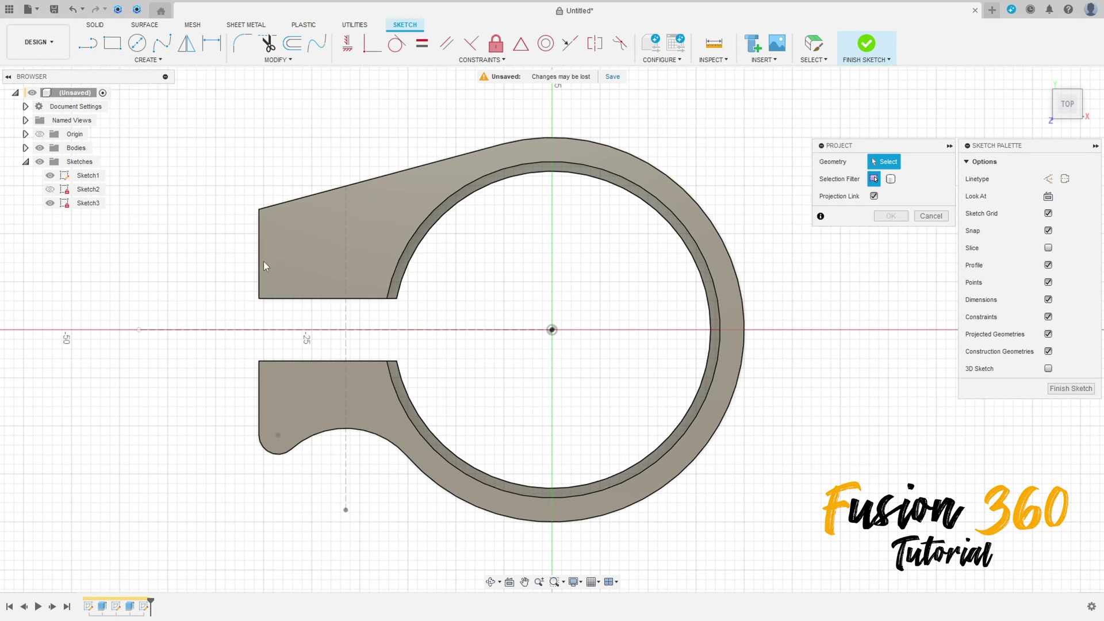
left_click(346, 318)
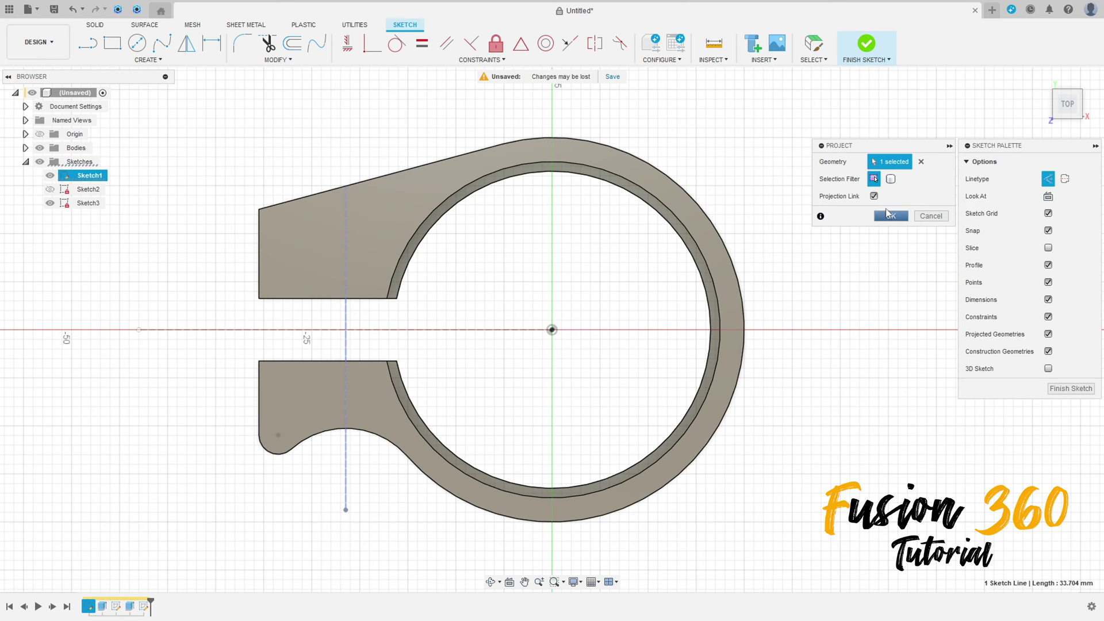
left_click(901, 218)
left_click(890, 217)
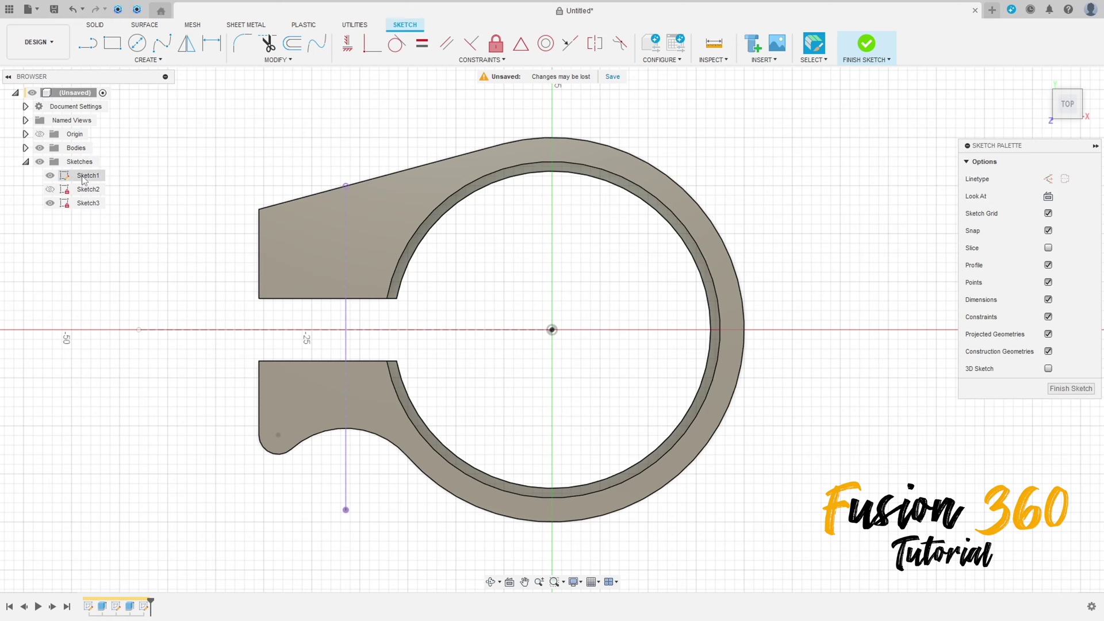
Step: Hide Sketch1 in the browser and expand the bodies list
left_click(49, 176)
left_click(50, 176)
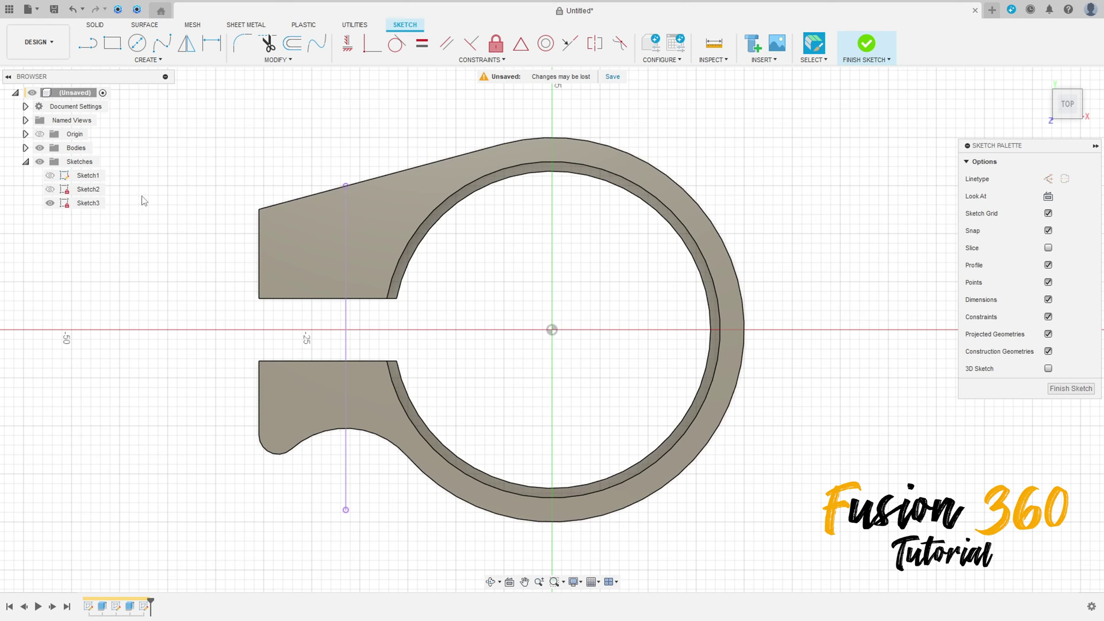
left_click(26, 148)
Step: Hide Body1 and draw a 5 mm upward then 5.2 mm rightward line from the projected line's top
left_click(49, 162)
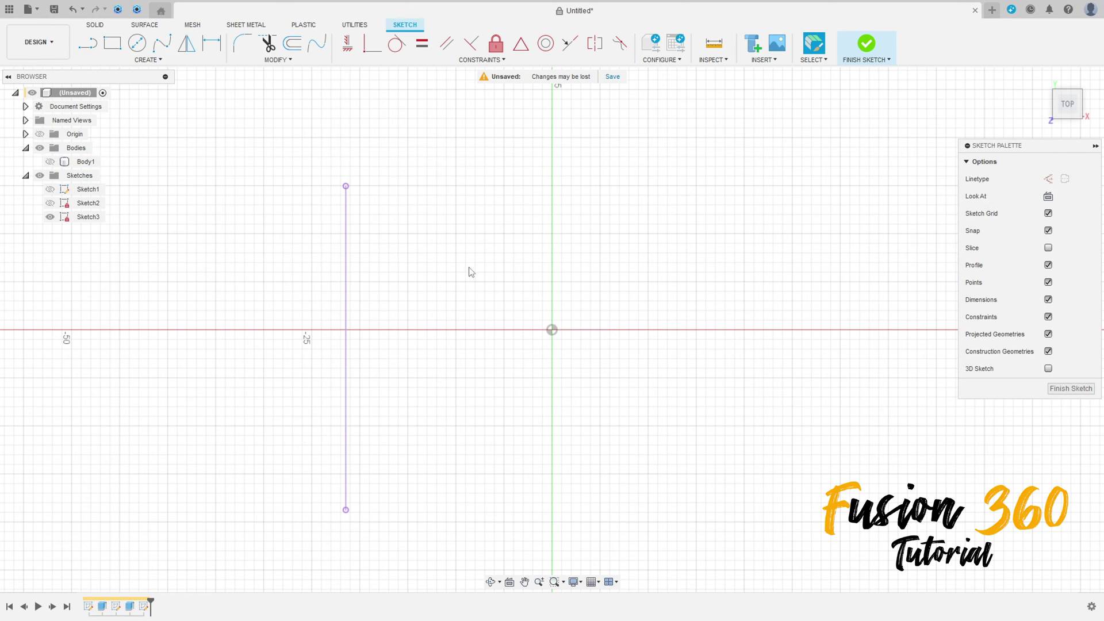
left_click(89, 44)
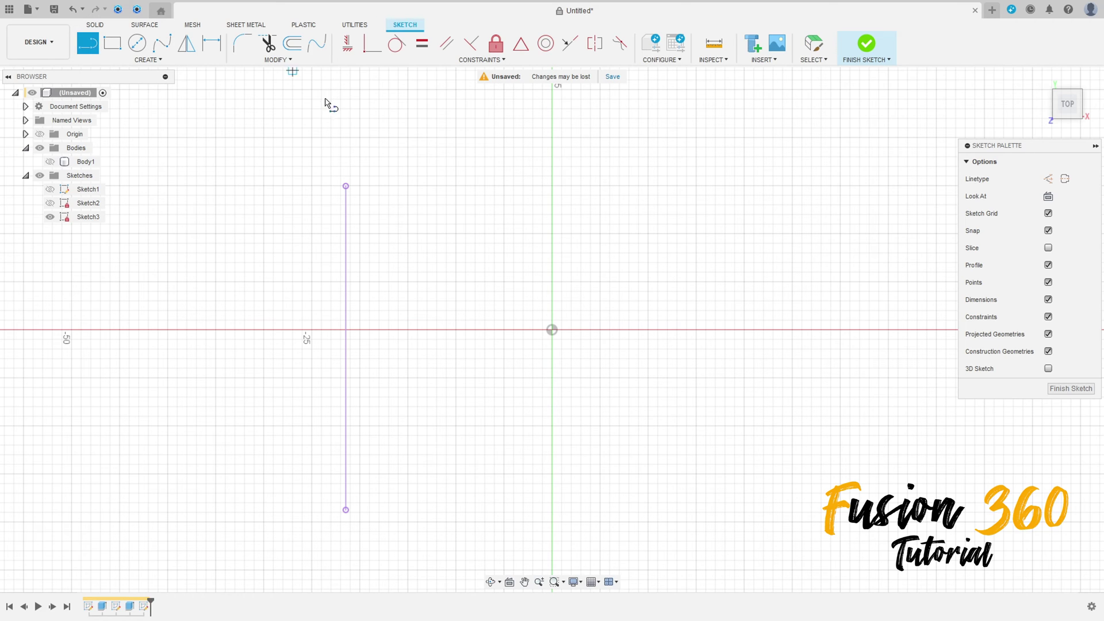
left_click(346, 186)
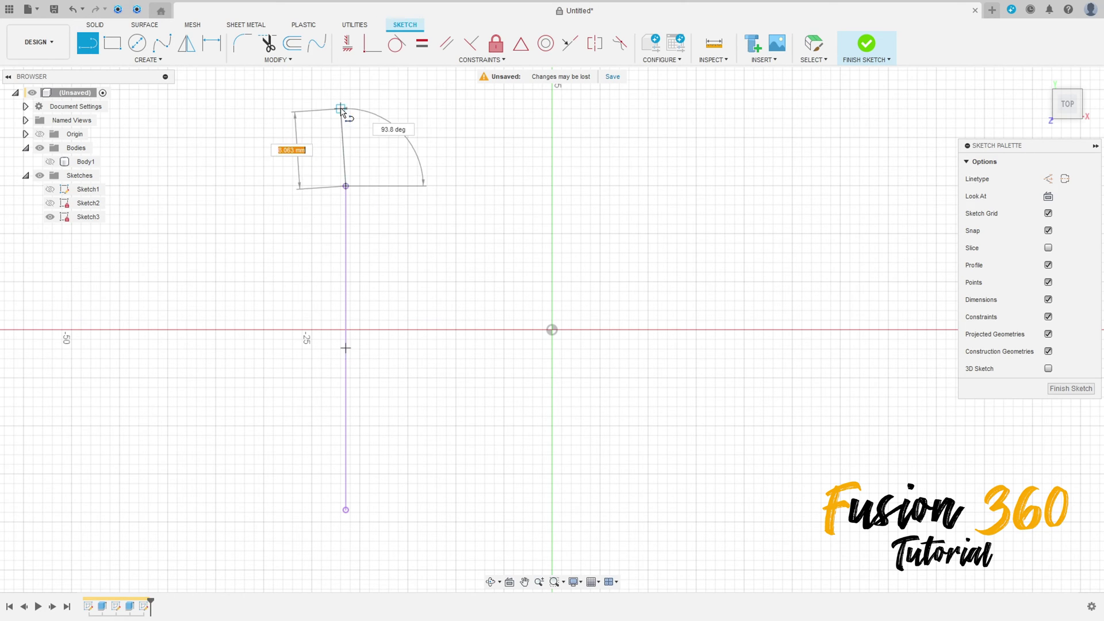
type("5")
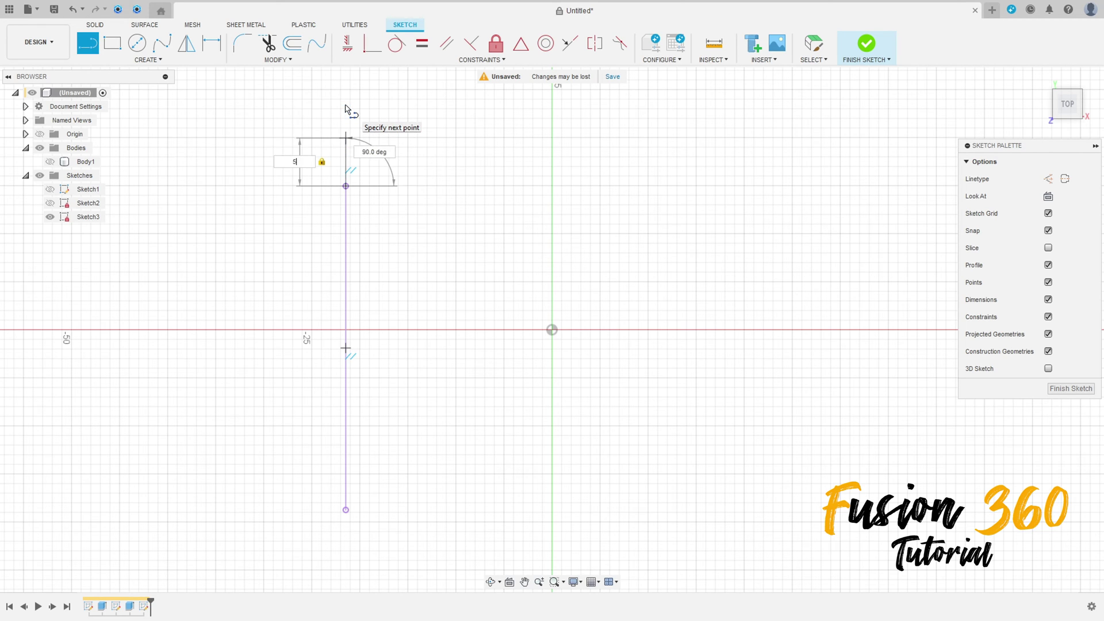
key("Return")
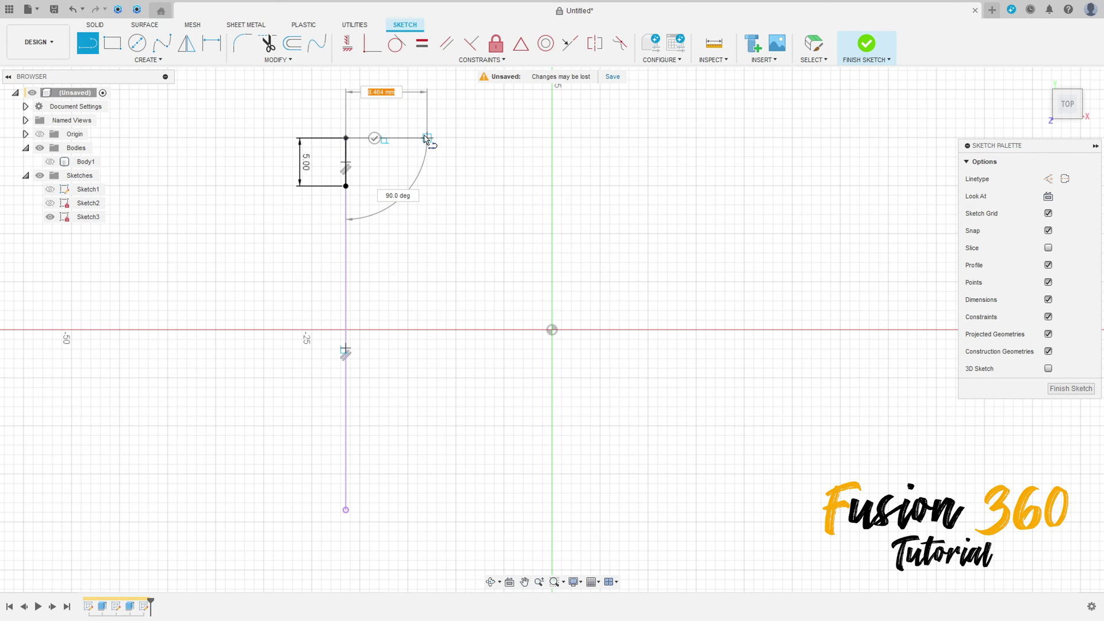
type("5.")
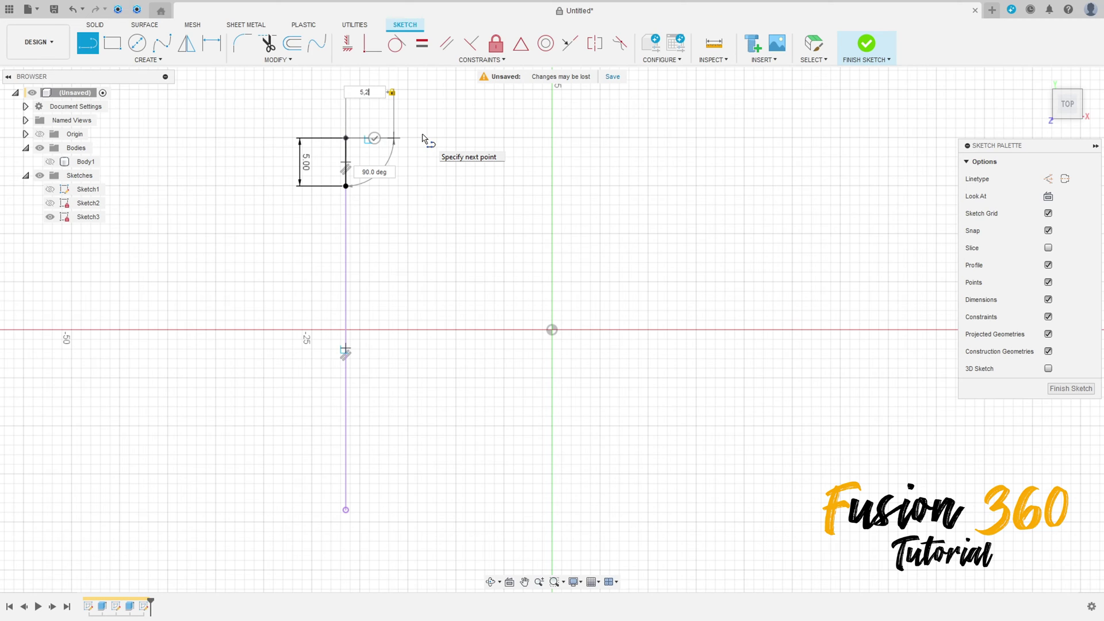
type("2")
key("Return")
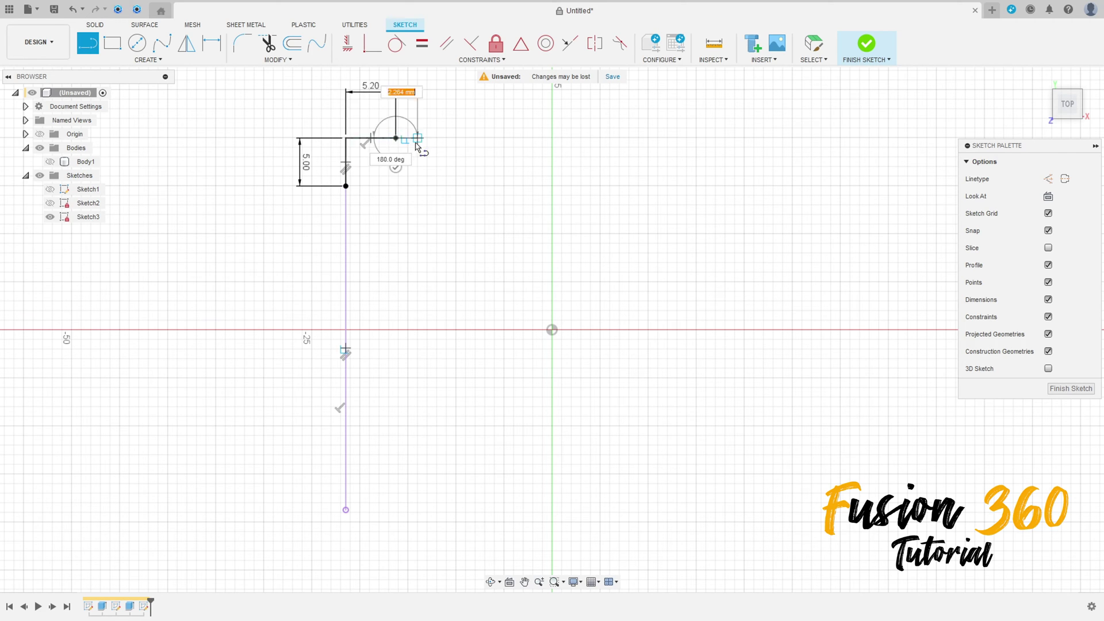
Step: Close the stepped profile with down, left and long vertical segments back to the projected line
left_click(396, 233)
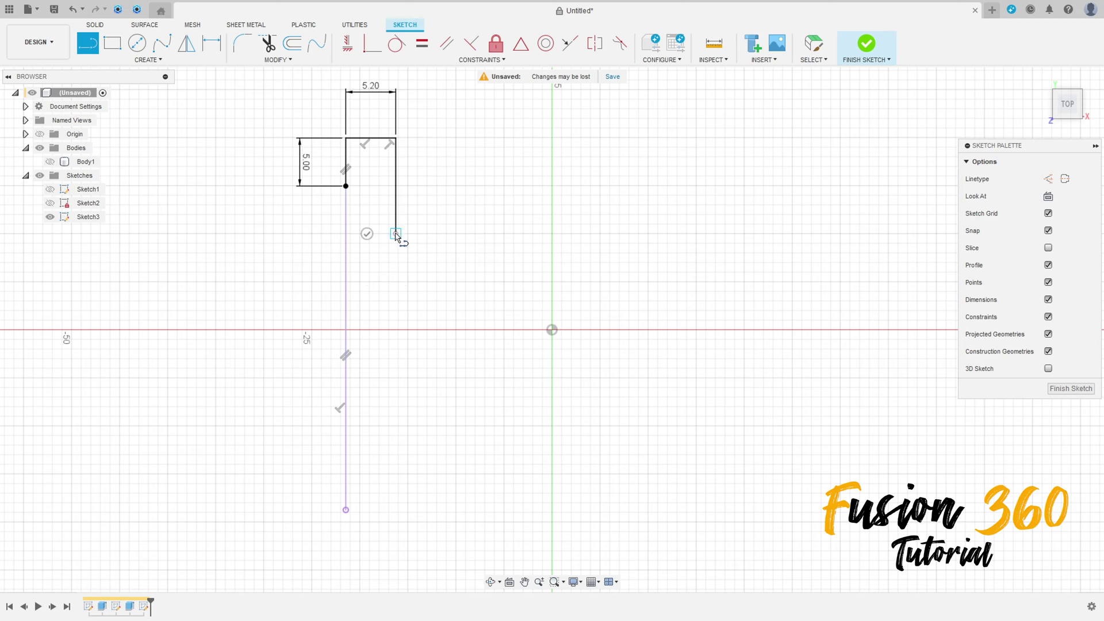
left_click(359, 236)
left_click(360, 511)
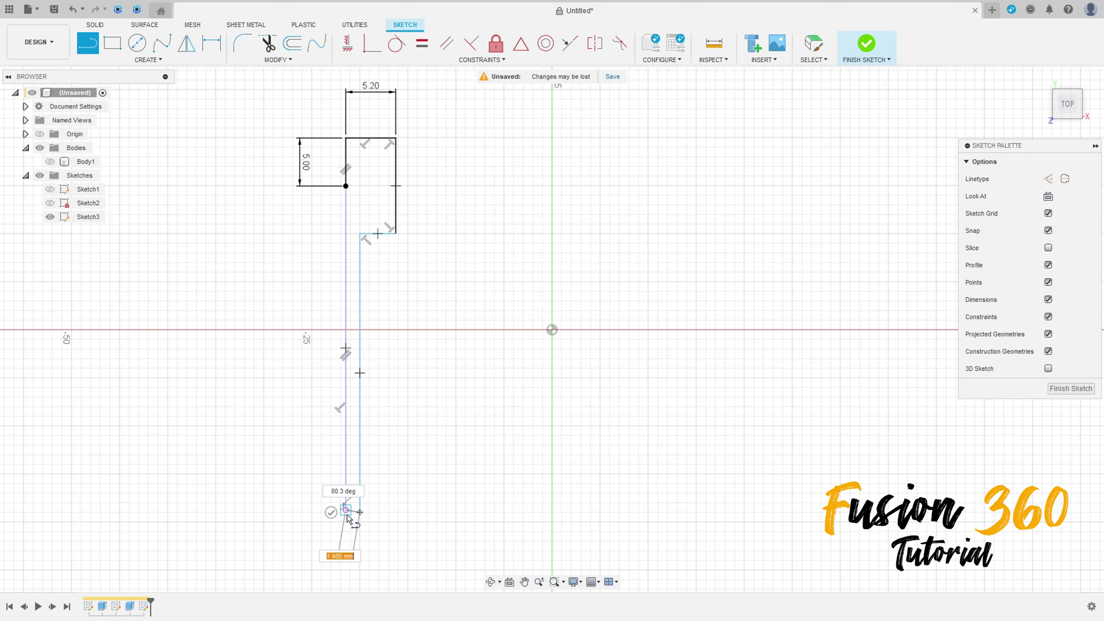
left_click(346, 512)
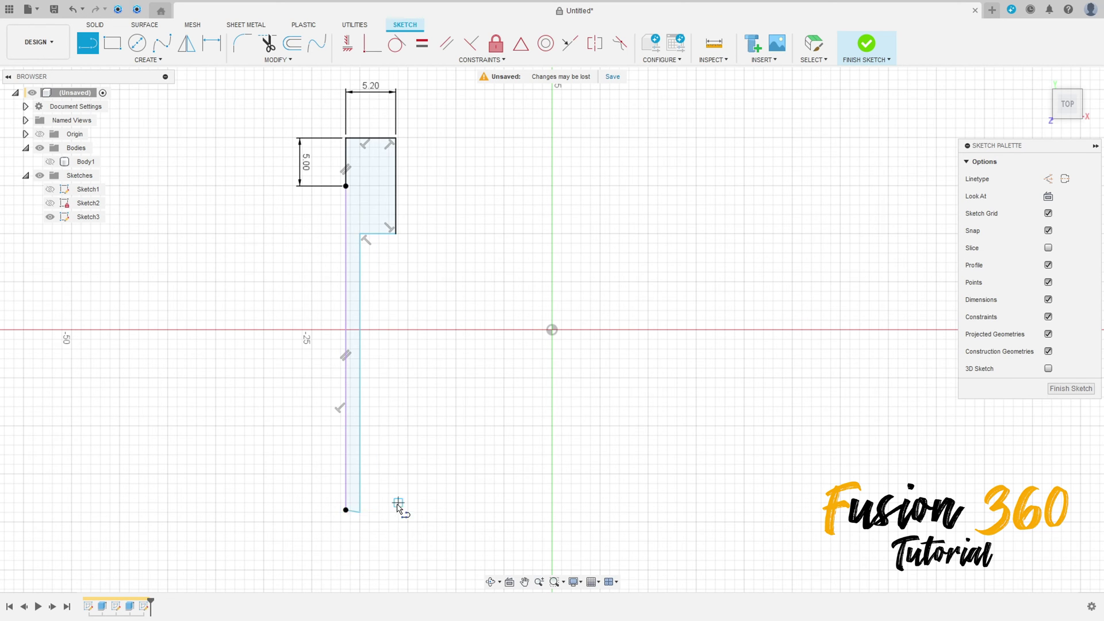
scroll(392, 512, "up", 2)
left_click(347, 43)
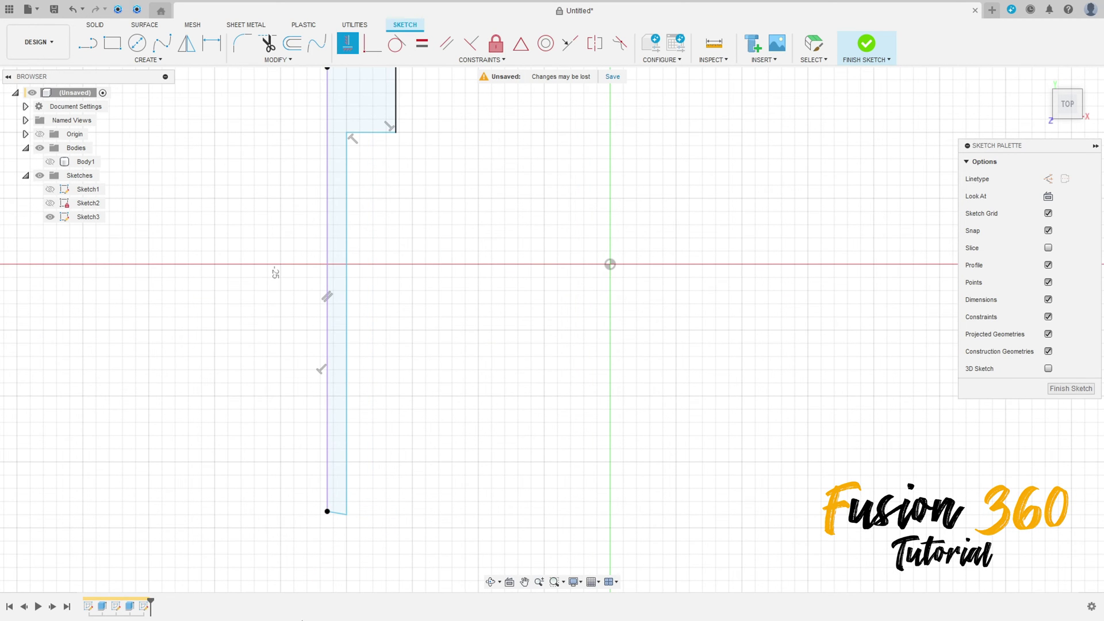
Step: Dimension the horizontal step line 12 mm above the origin, abandoning a 20 mm dimension
scroll(359, 531, "down", 4)
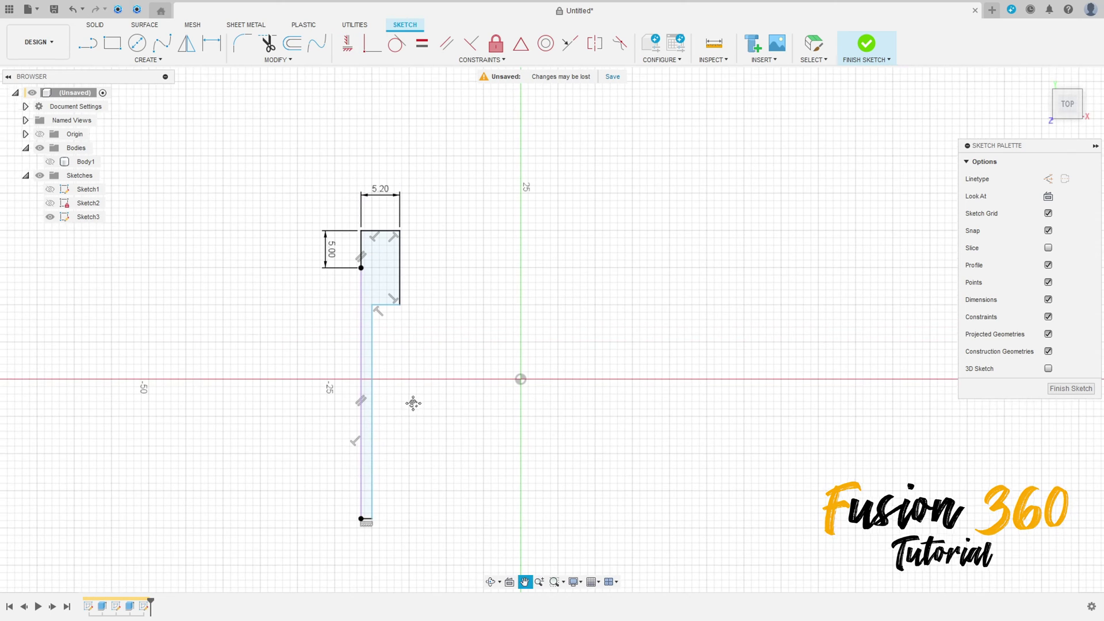
scroll(387, 375, "up", 1)
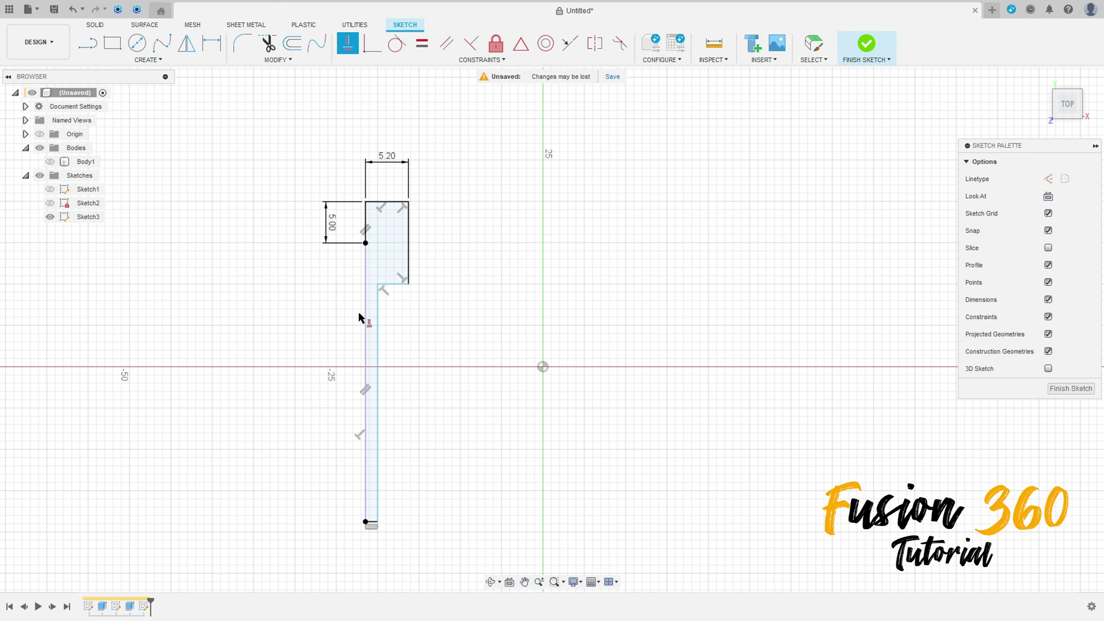
left_click(211, 45)
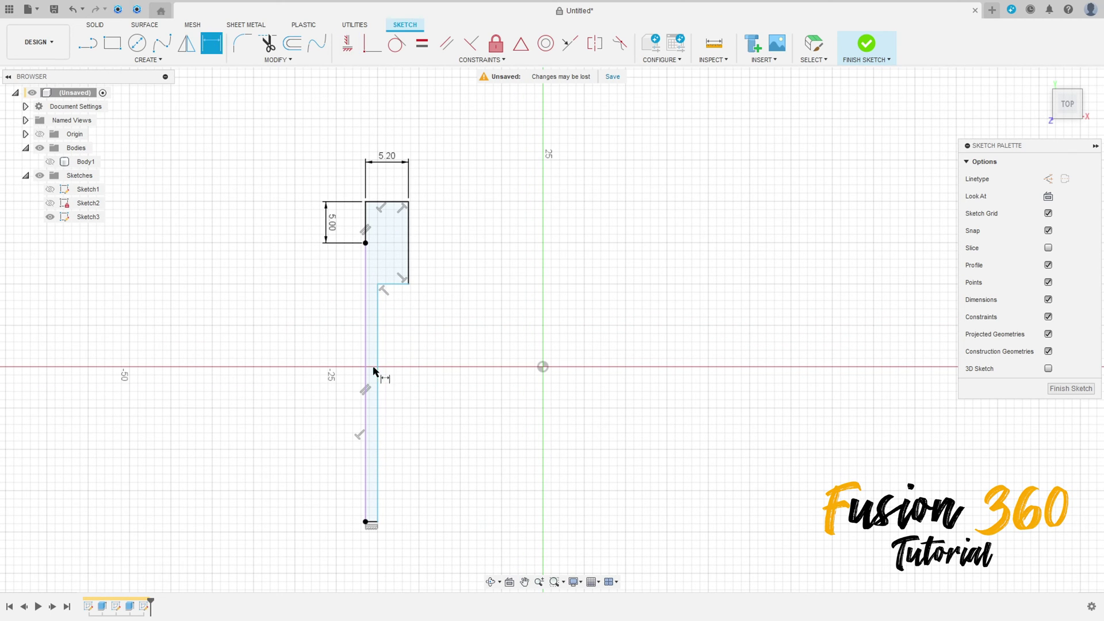
left_click(542, 367)
left_click(386, 284)
left_click(246, 320)
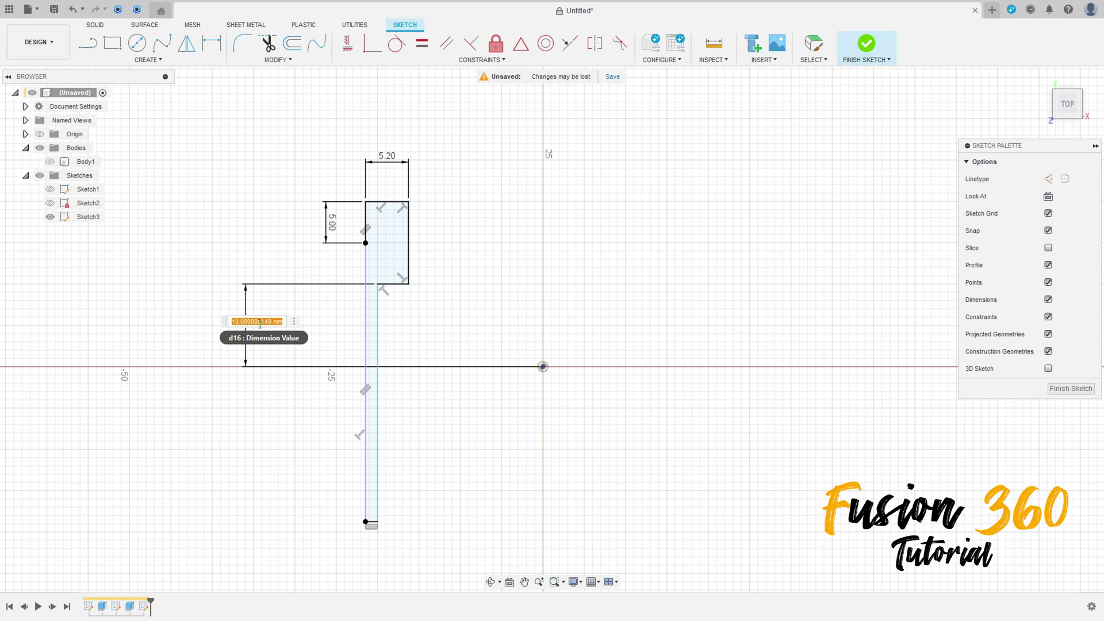
type("12")
key("Return")
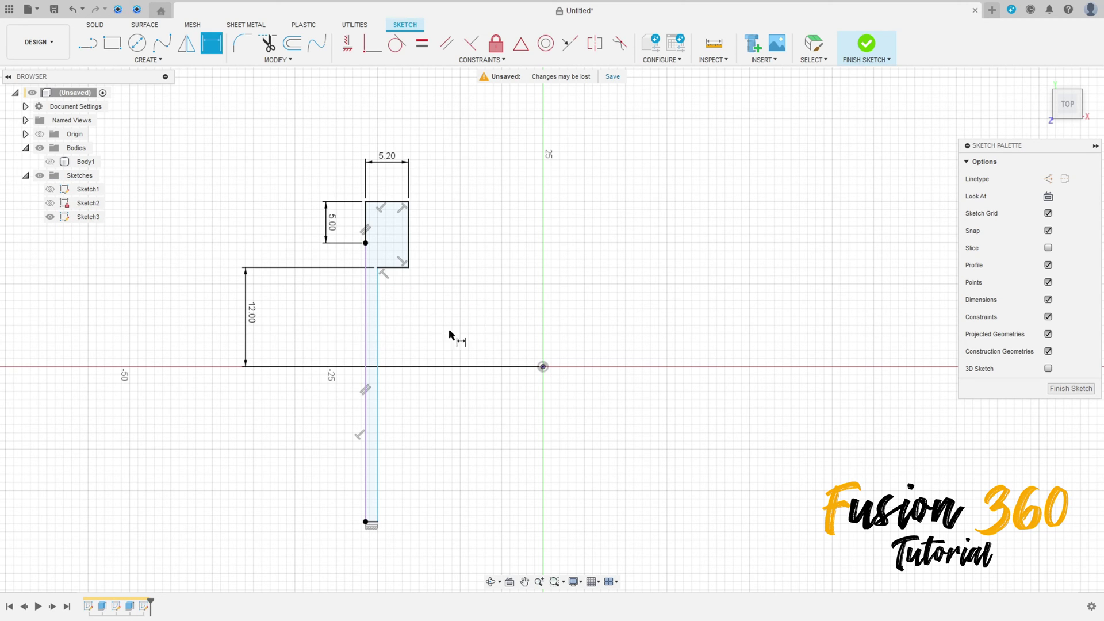
left_click(378, 345)
left_click(543, 367)
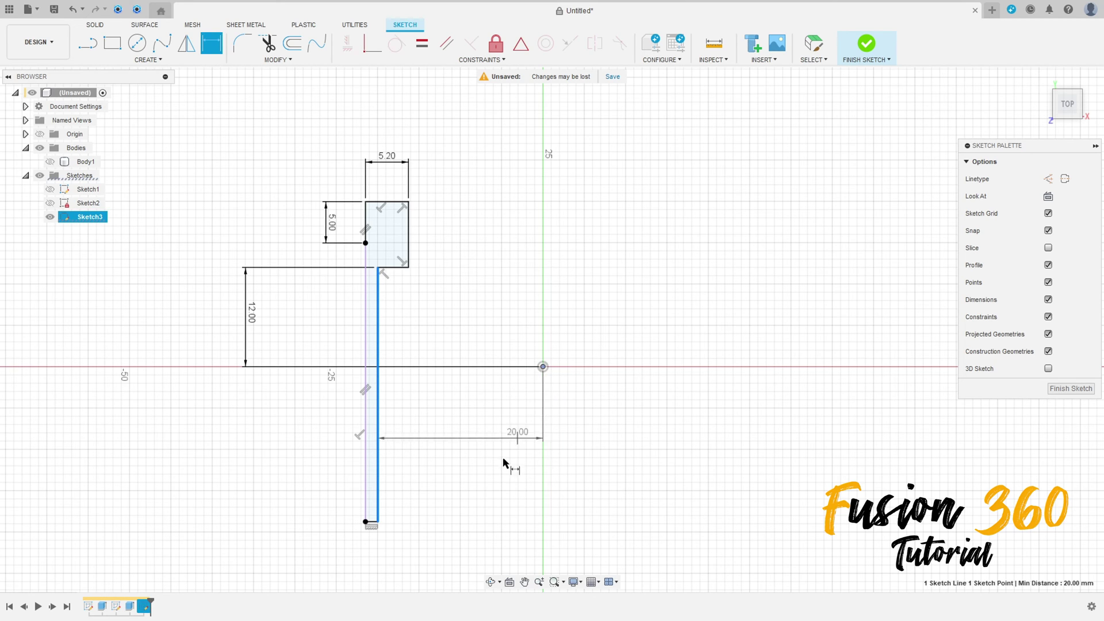
left_click(463, 508)
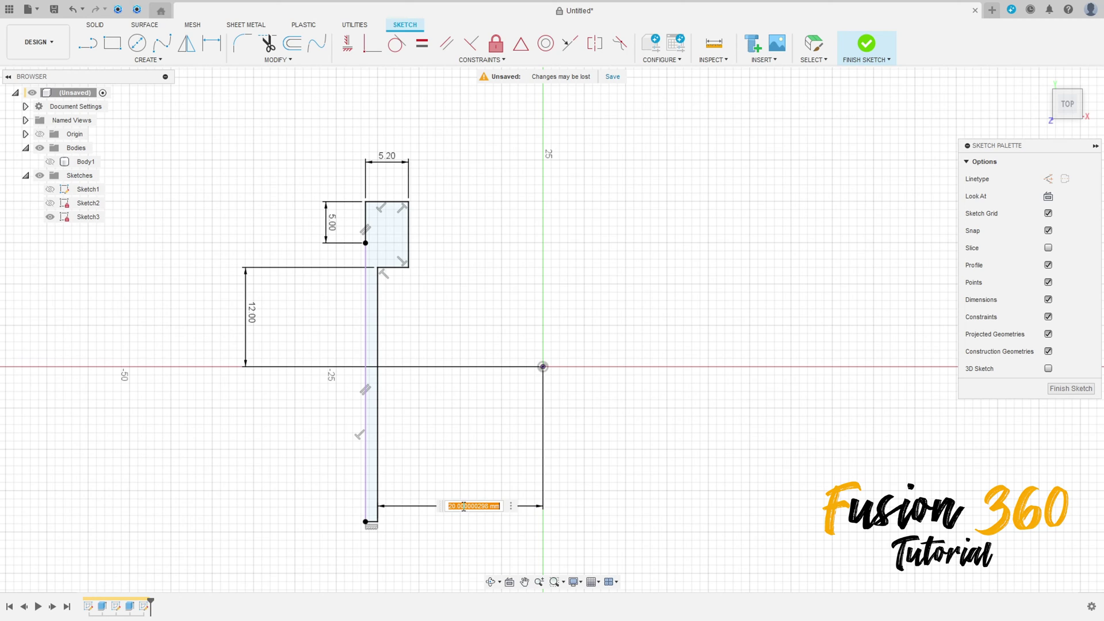
key("Escape")
Step: Dimension the strip between its two vertical lines as 3 mm wide and finish the sketch
left_click(212, 43)
left_click(378, 320)
left_click(366, 316)
left_click(403, 313)
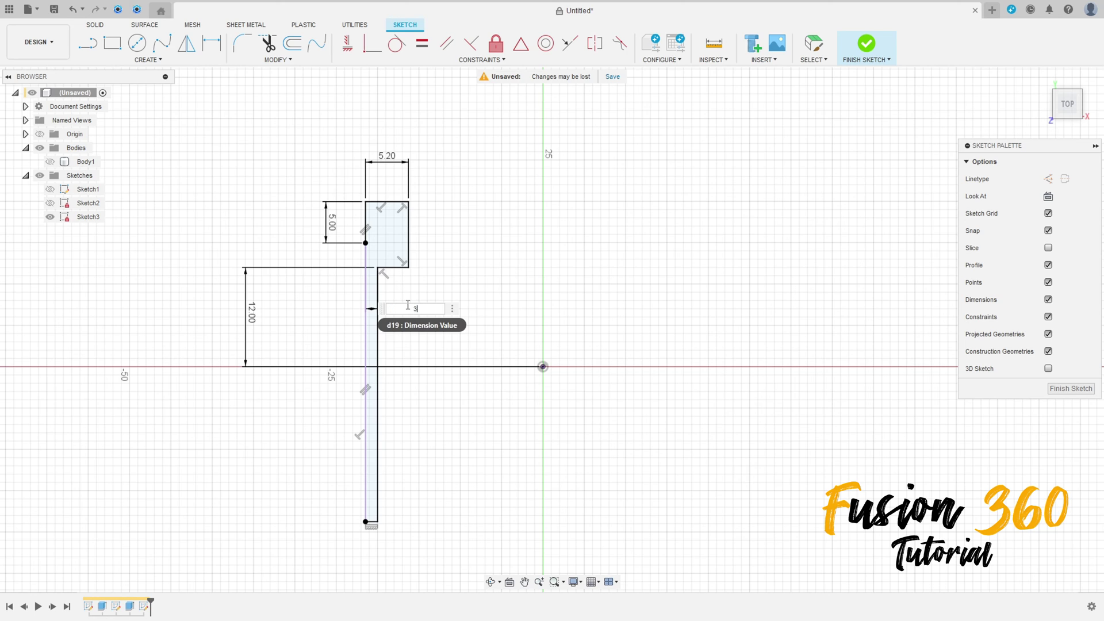
key("Return")
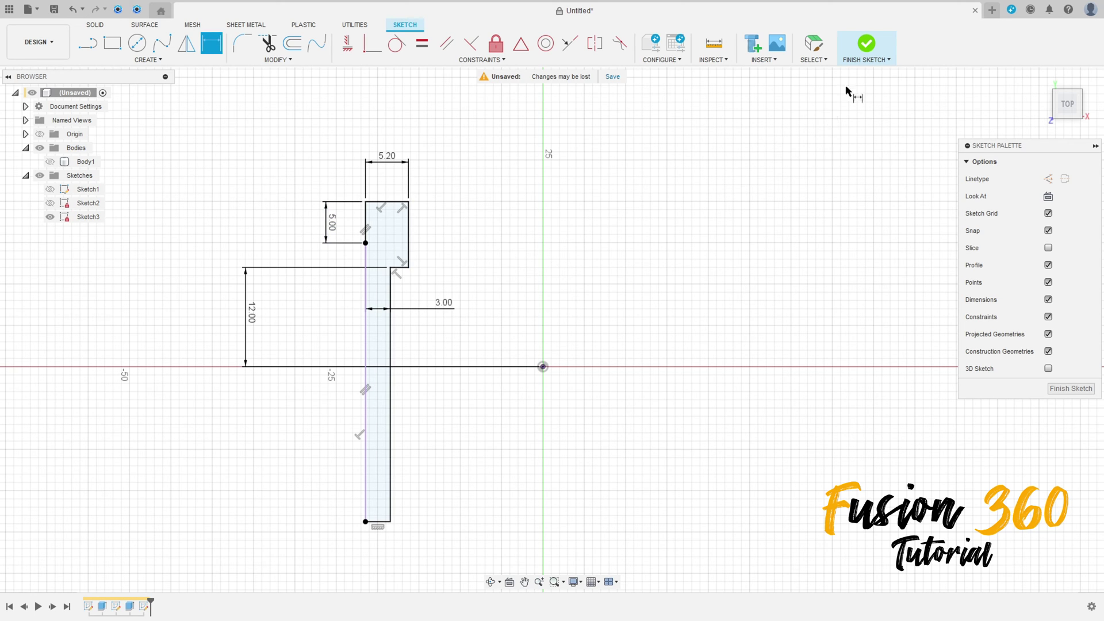
left_click(847, 50)
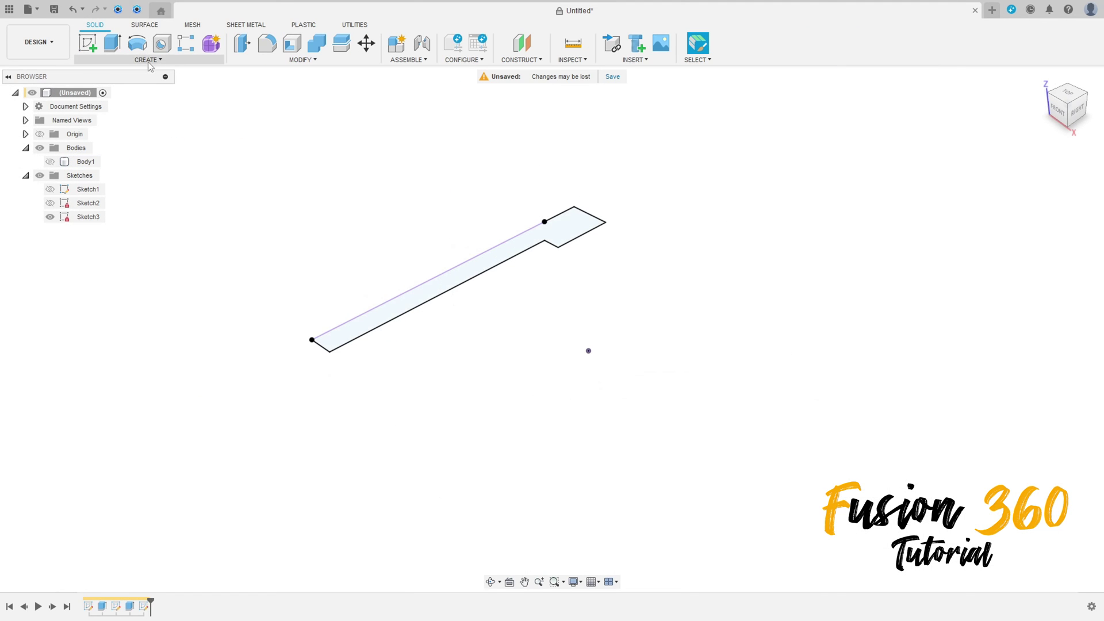
Step: Revolve-cut the groove profile 360° around the long sketch line, with Body1 shown again
left_click(138, 43)
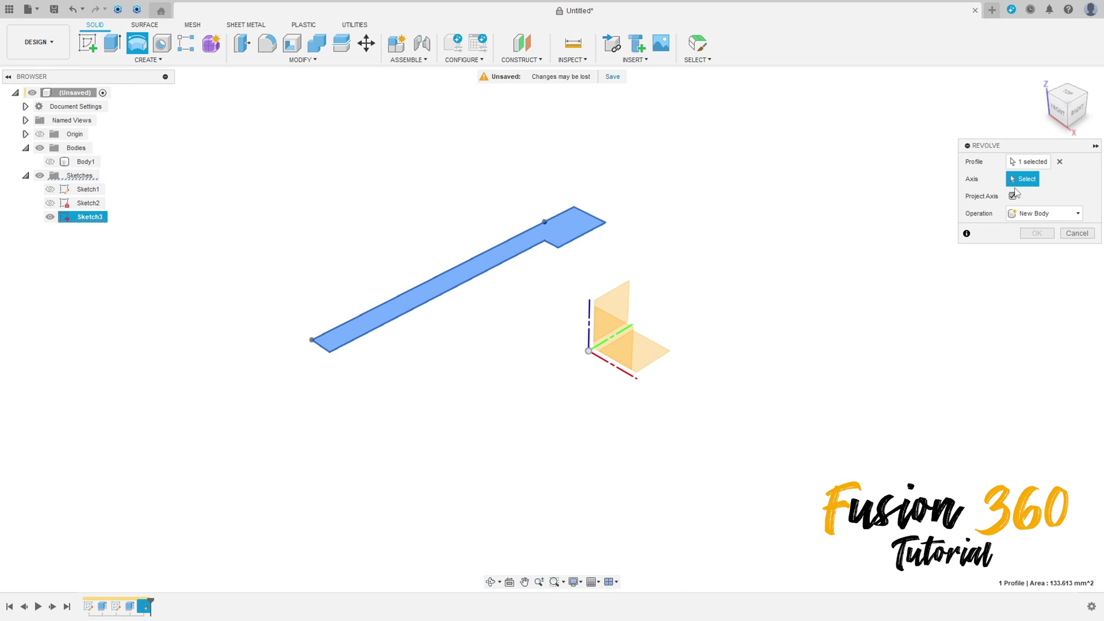
left_click(440, 275)
left_click(1041, 265)
left_click(1008, 294)
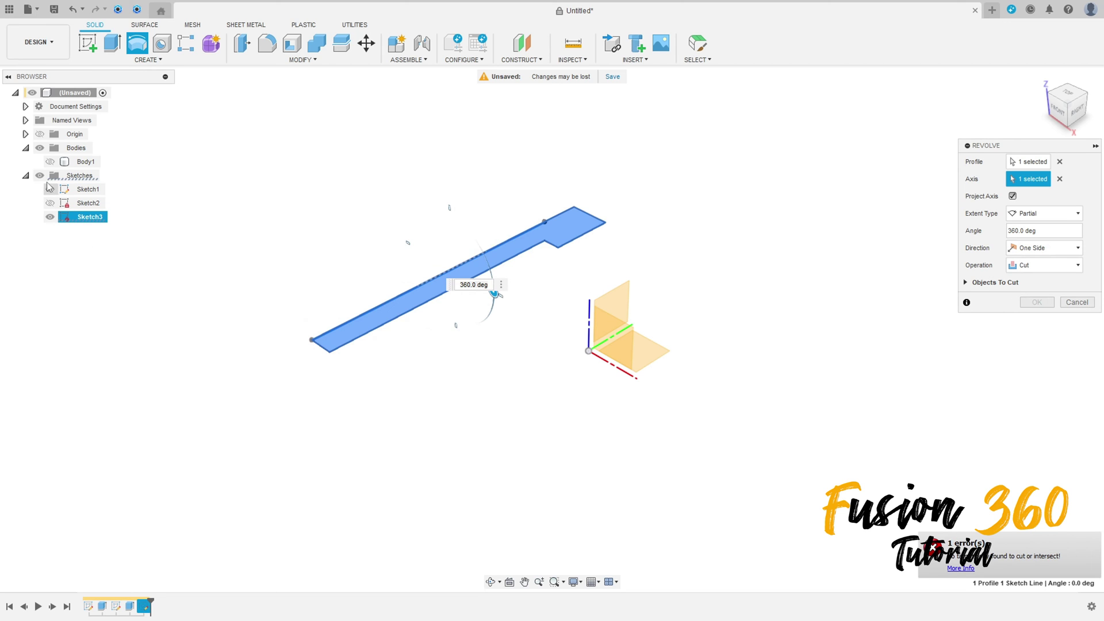
left_click(50, 161)
mouse_move(484, 288)
middle_mouse_down("shift")
mouse_move(500, 299)
mouse_move(498, 275)
middle_mouse_up("shift")
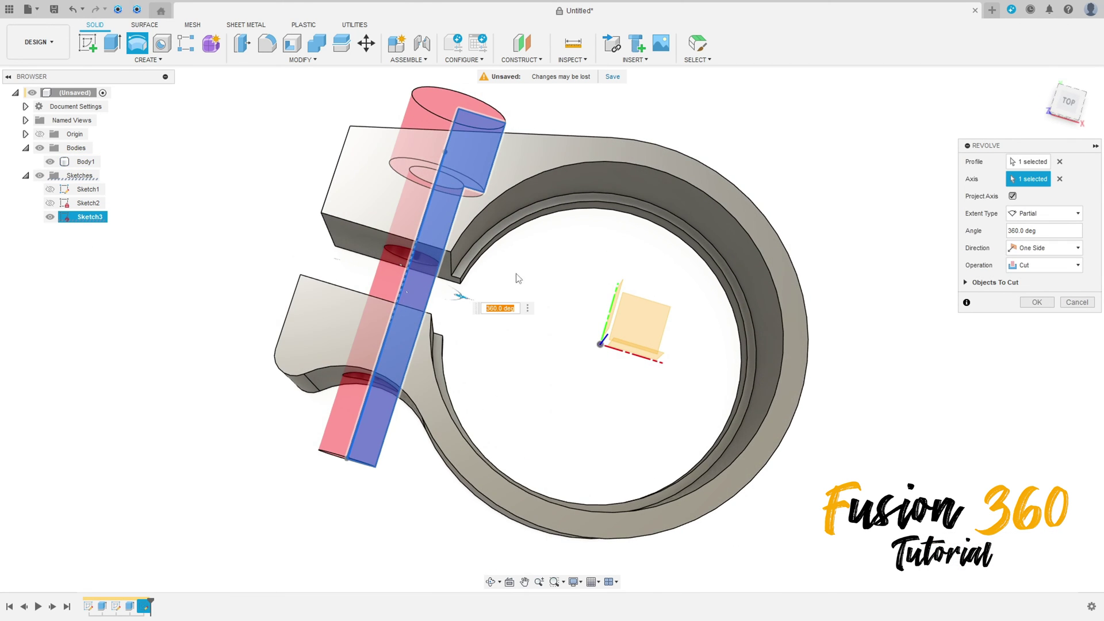
left_click(1036, 303)
middle_click_drag(515, 279, 500, 131, "shift")
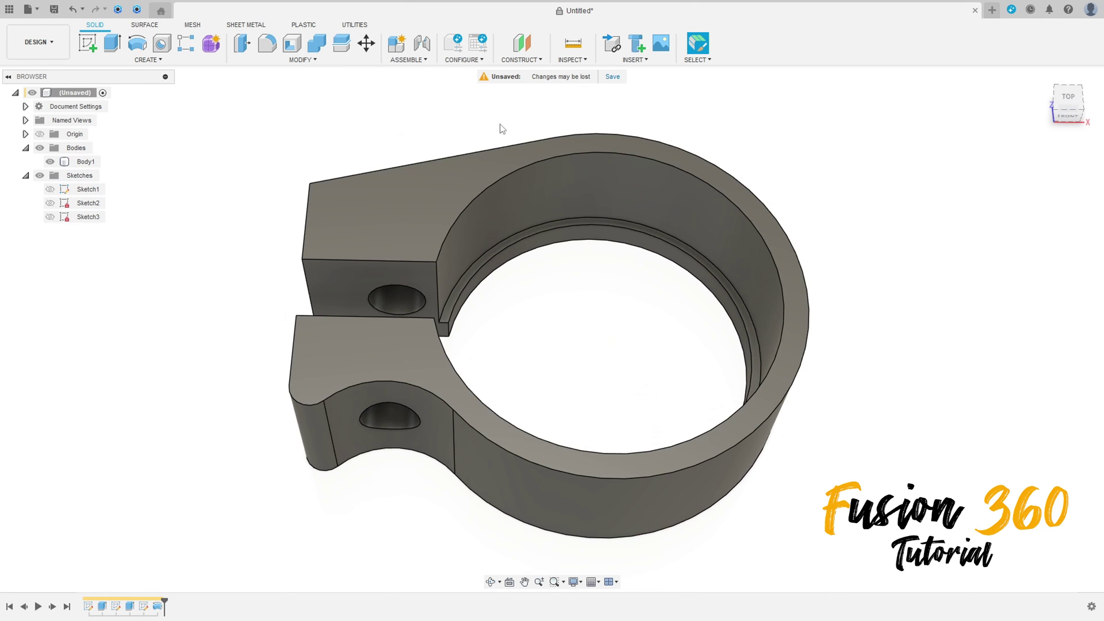
Step: Create a section analysis on the XY plane, then hide it to show the whole clamp
left_click(570, 60)
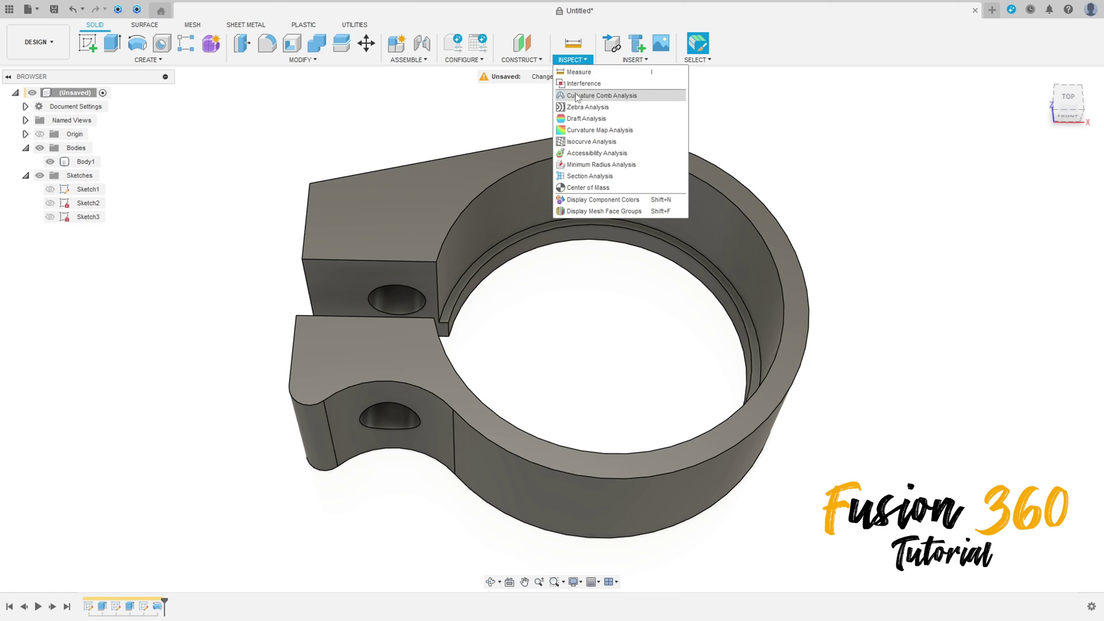
left_click(590, 176)
middle_click_drag(624, 263, 654, 333, "shift")
left_click(652, 329)
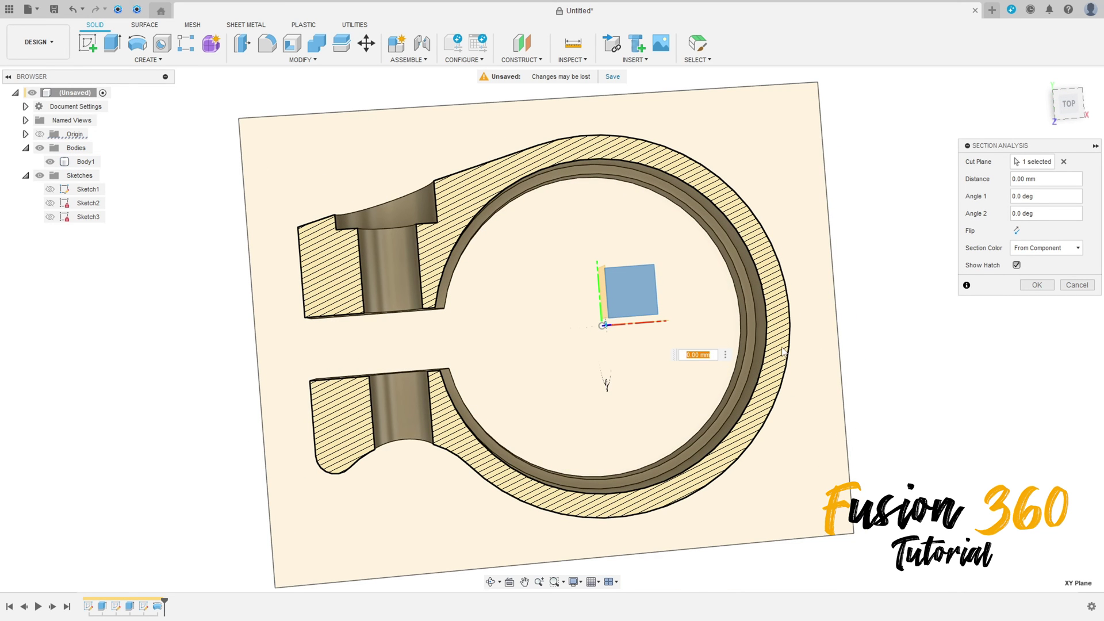
left_click(1039, 286)
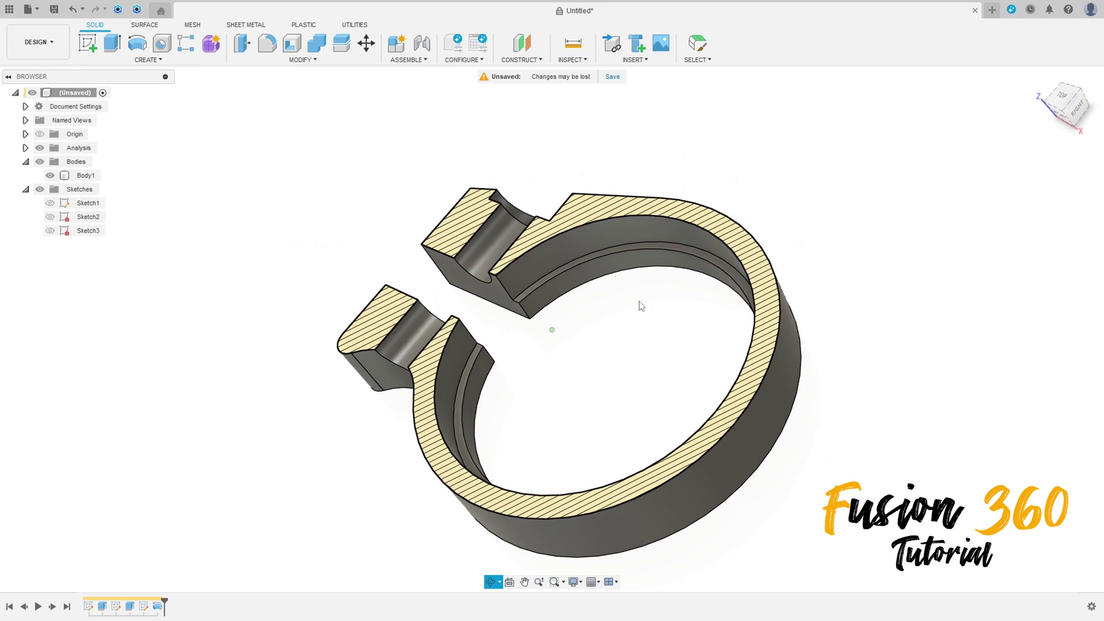
left_click(41, 148)
middle_click_drag(325, 166, 328, 267, "shift")
Step: Fillet the lug's corner edge
left_click(268, 55)
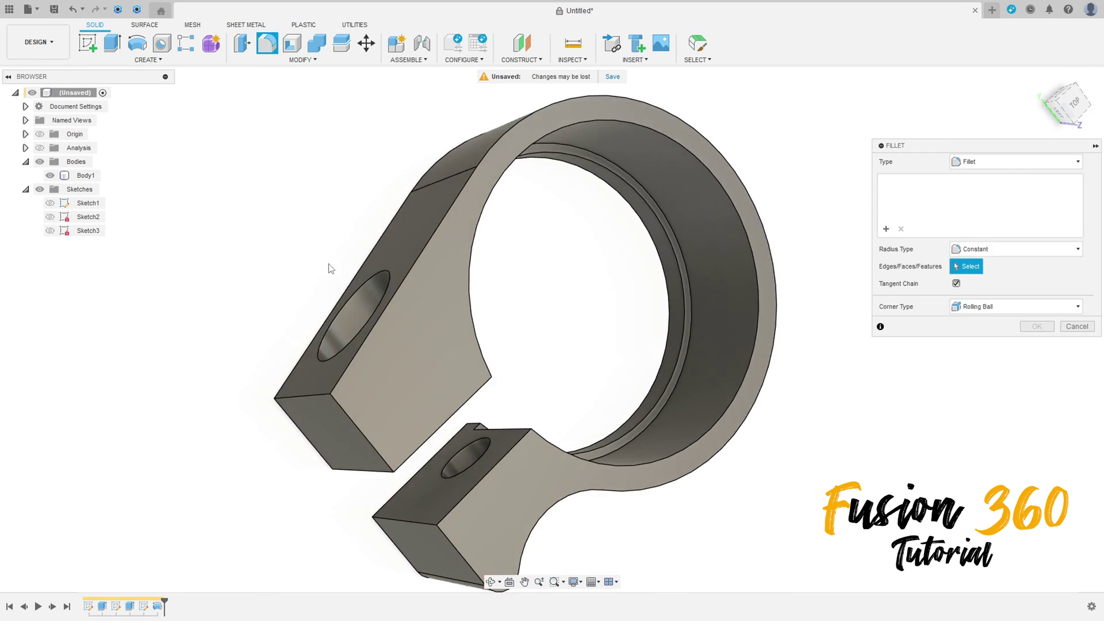
left_click(307, 399)
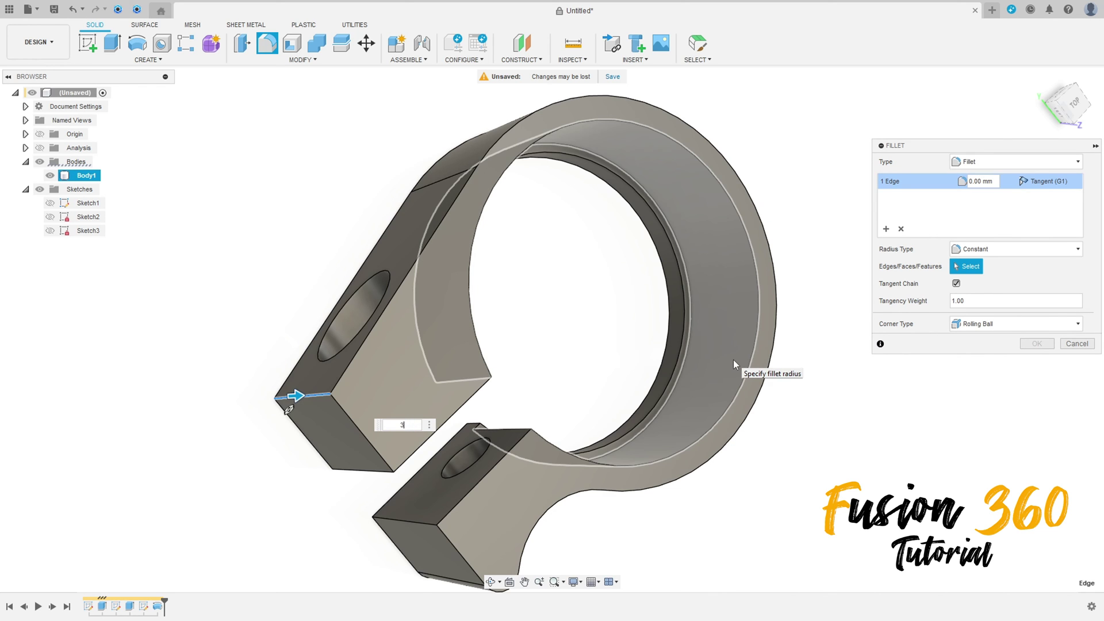
key("Return")
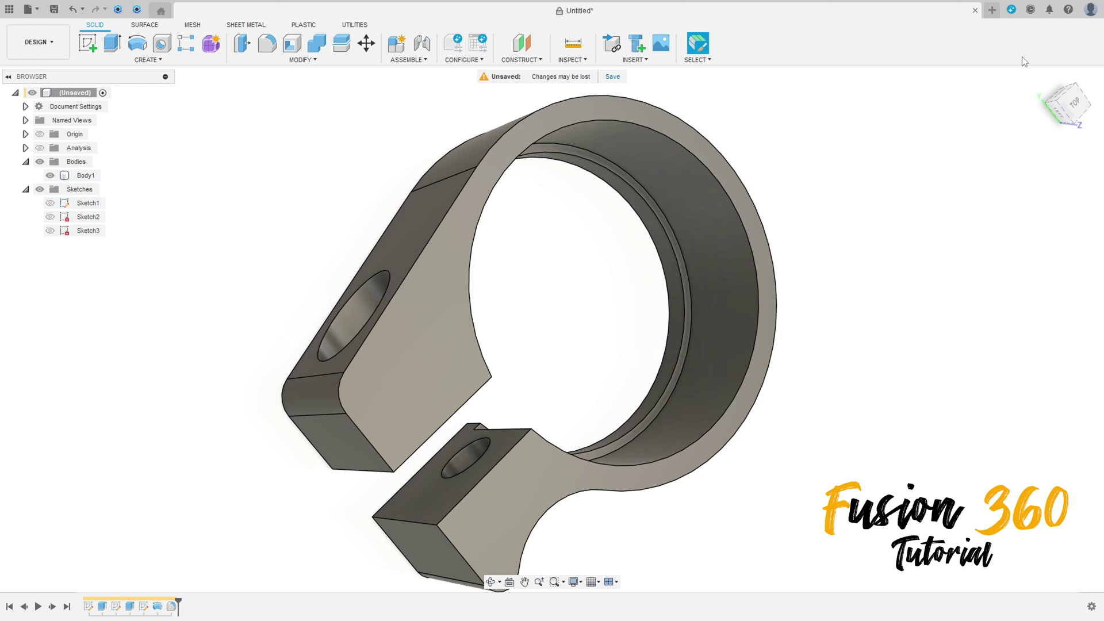
left_click_drag(1064, 100, 675, 151)
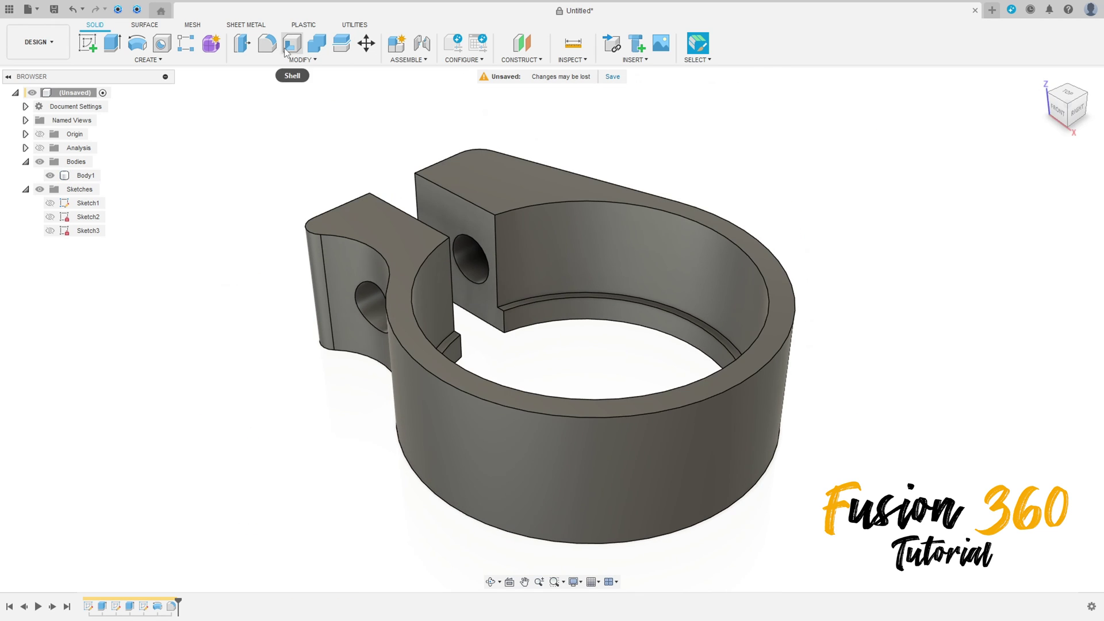
Step: Fillet the top and bottom outer edge chains at 0.8 mm
left_click(267, 43)
left_click(390, 279)
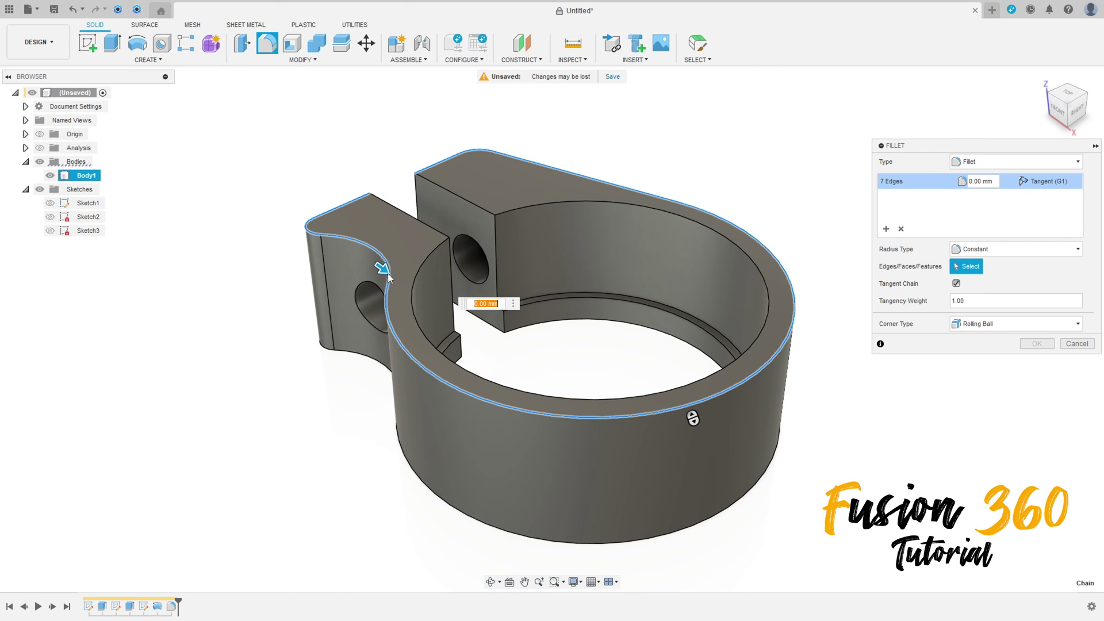
middle_click_drag(389, 367, 591, 492, "shift")
left_click(393, 384)
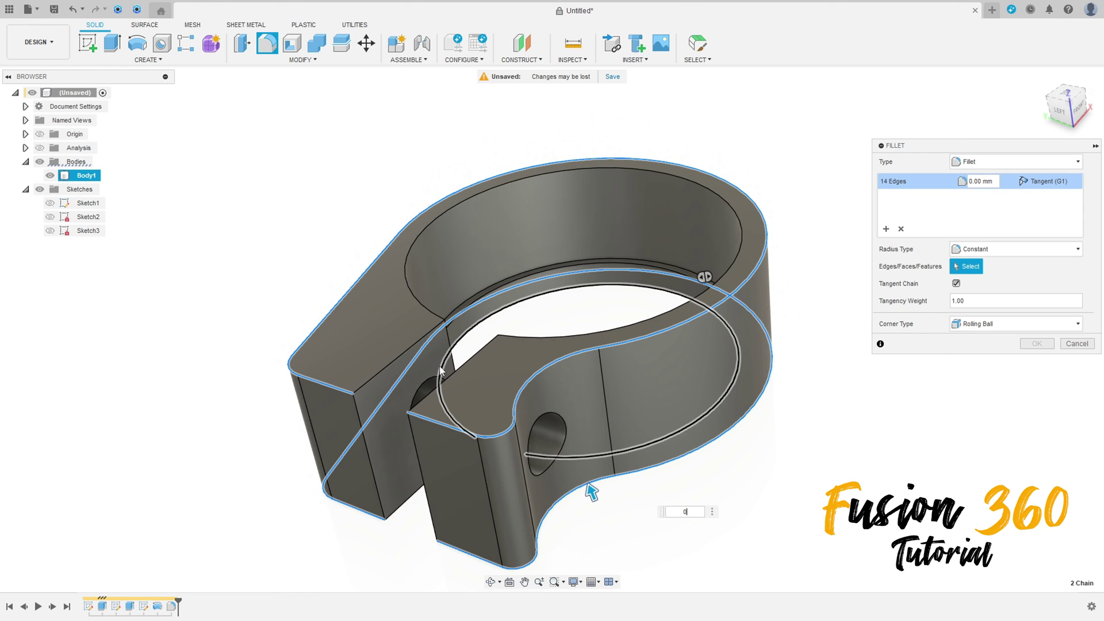
key("Return")
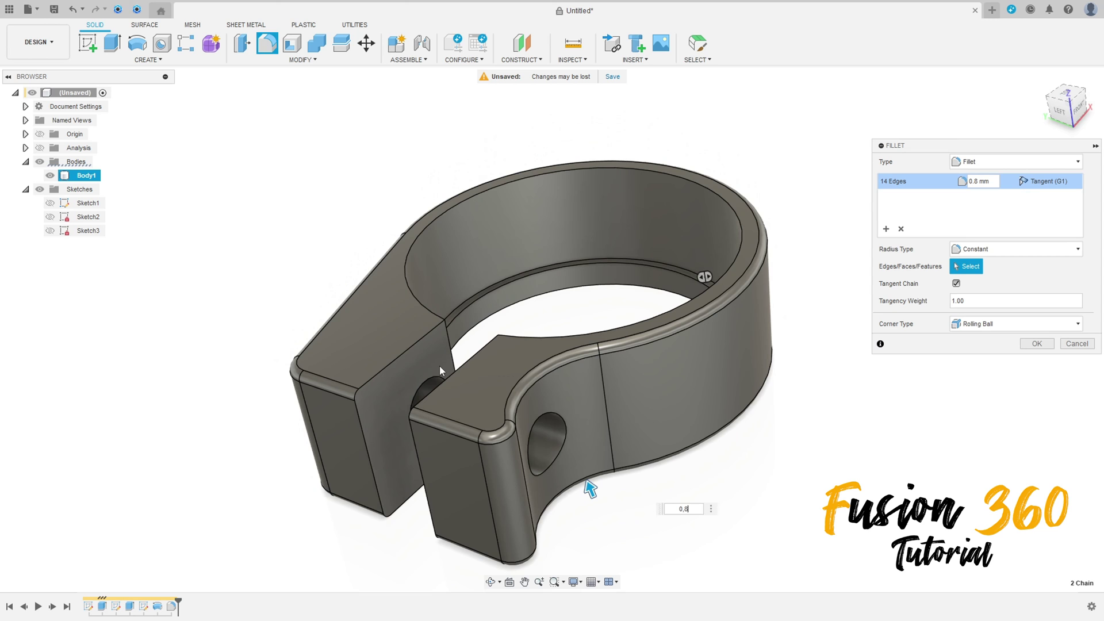
key("Return")
middle_click_drag(489, 341, 898, 106, "shift")
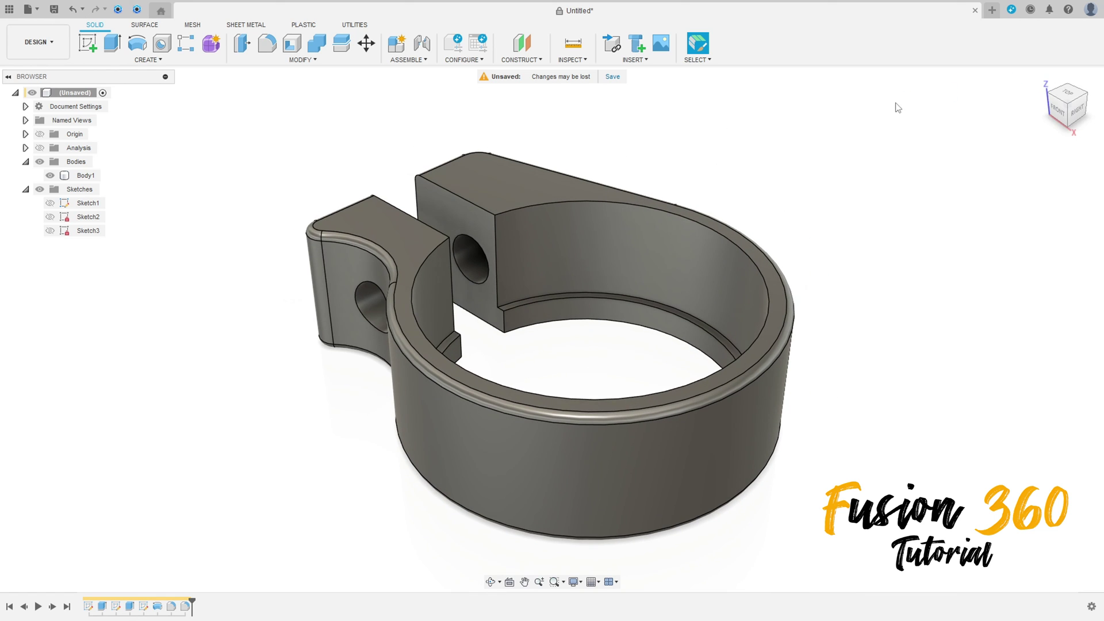
Step: Start a new fillet selecting all the bolt hole faces
left_click(267, 43)
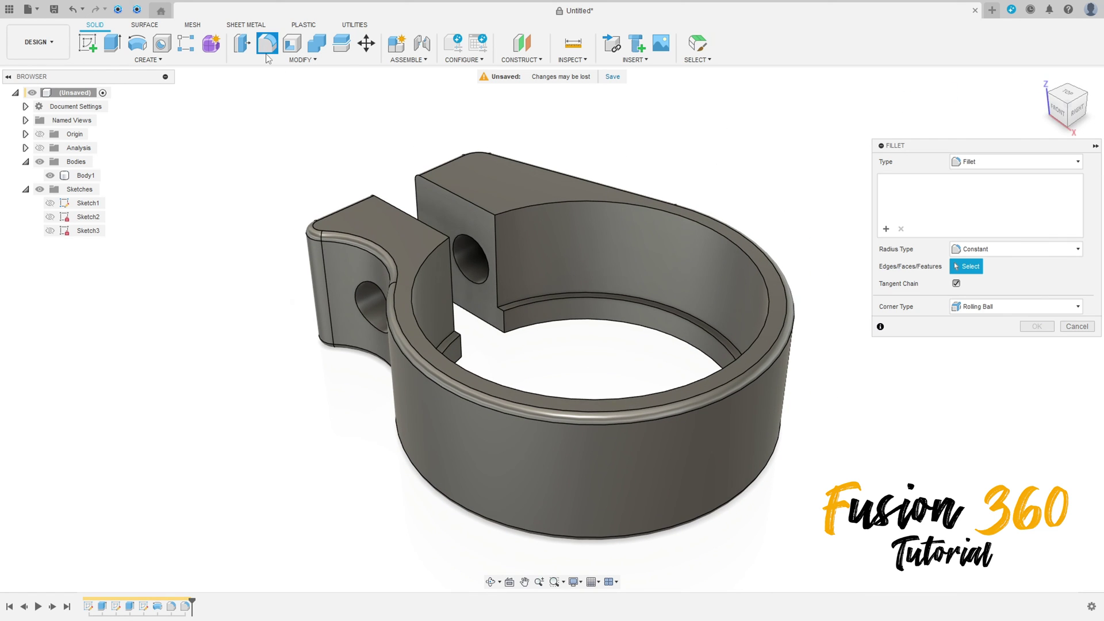
middle_click_drag(554, 226, 337, 316, "shift")
left_click(377, 284)
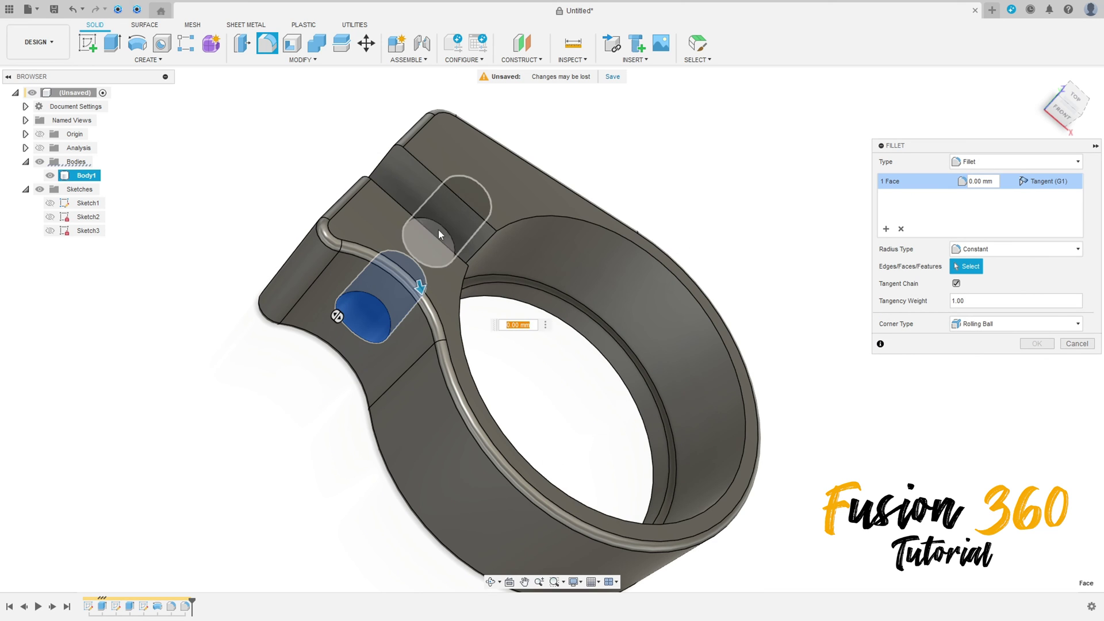
left_click(440, 234)
middle_click_drag(440, 235, 565, 303, "shift")
left_click(534, 317)
Step: Add the inner ring edge, inner ring faces and a slot wall, and apply the 0.3 mm fillet
left_click(565, 303)
scroll(539, 313, "up", 5)
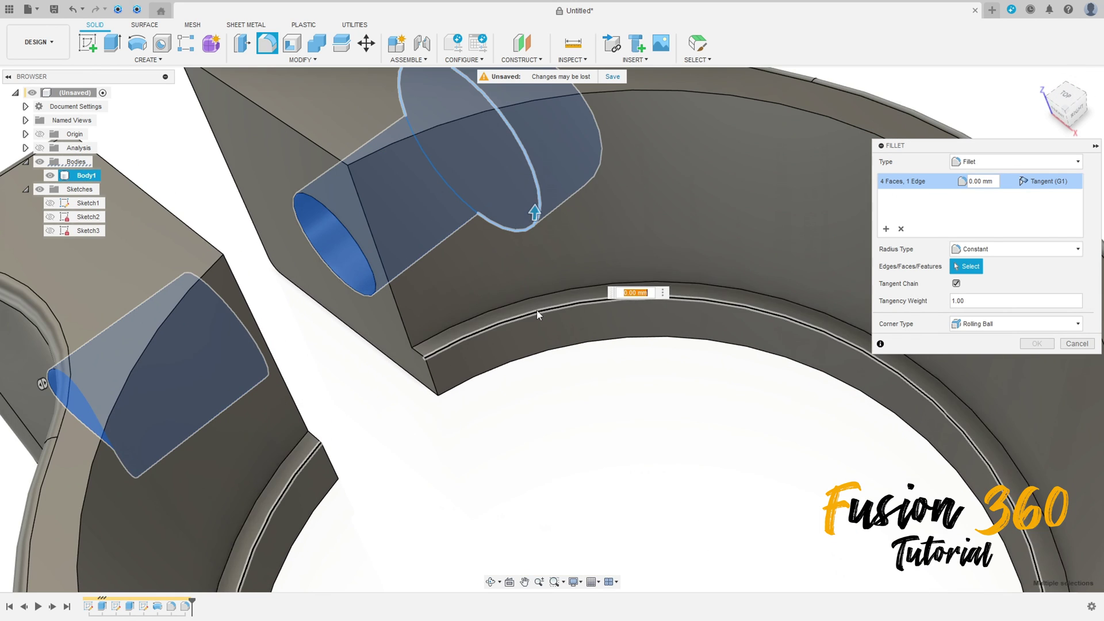
left_click(535, 327)
scroll(535, 326, "down", 5)
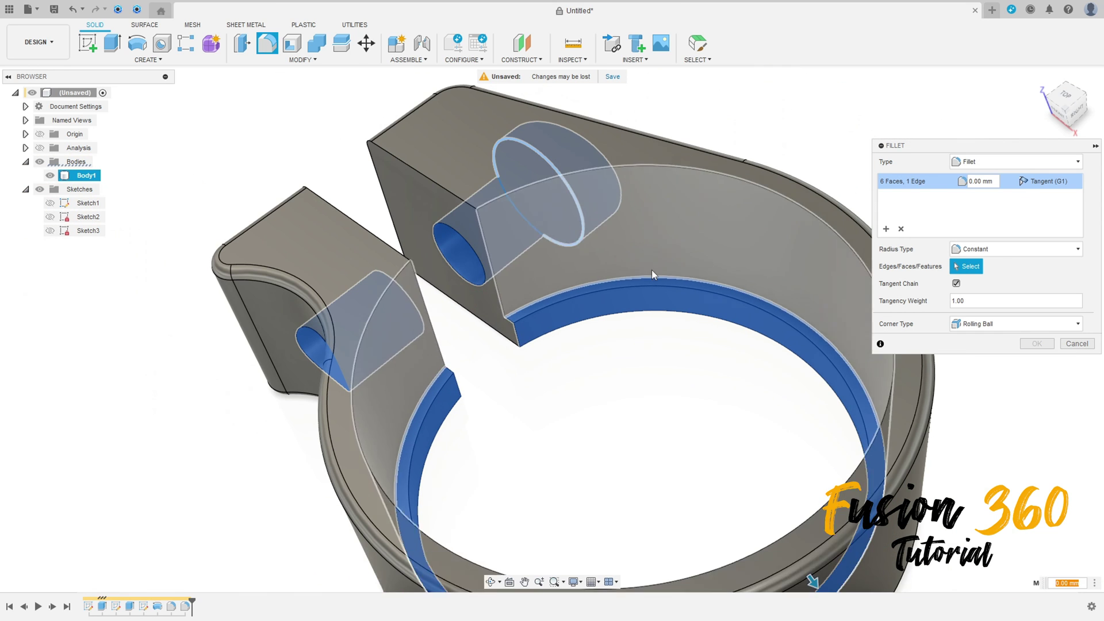
left_click(834, 474)
middle_click_drag(834, 473, 554, 297, "shift")
left_click(509, 253)
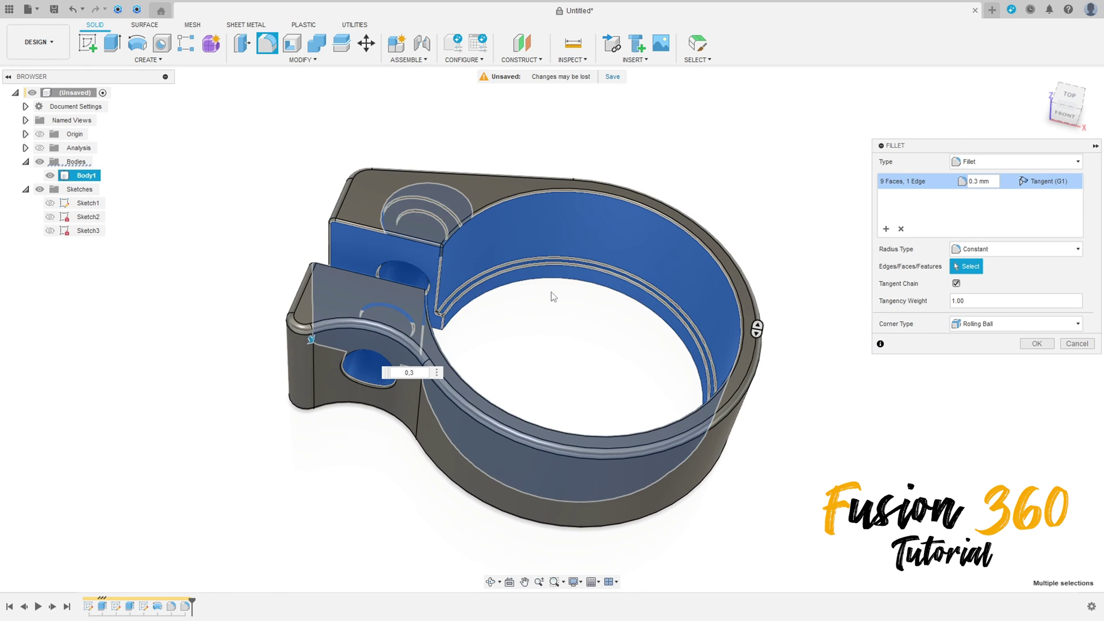
key("Return")
middle_click_drag(553, 296, 788, 345, "shift")
middle_click_drag(615, 364, 491, 414, "shift")
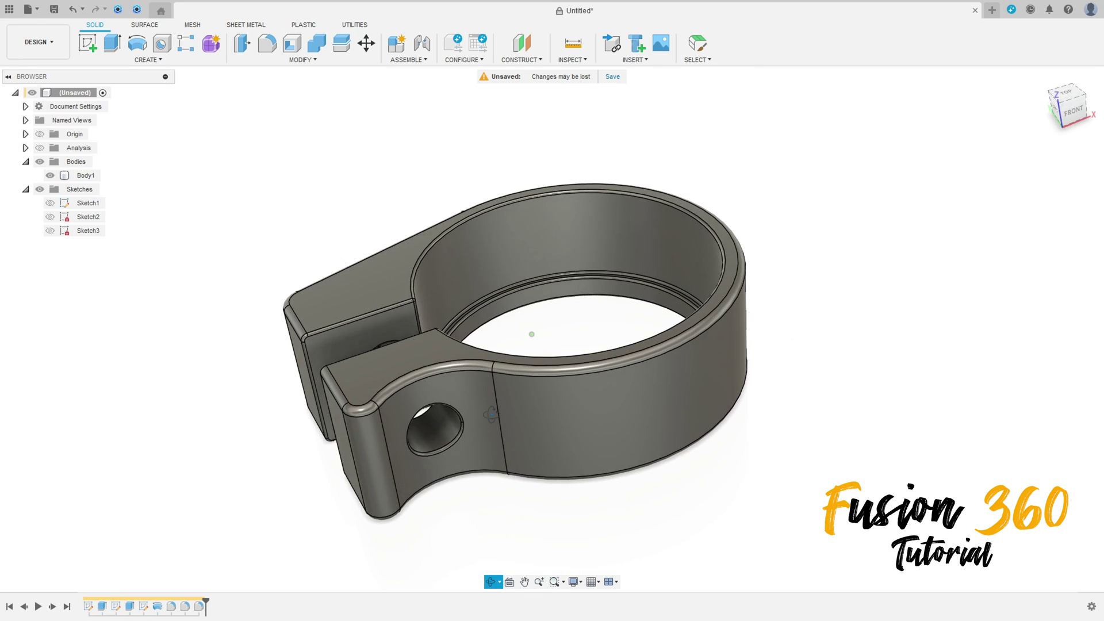